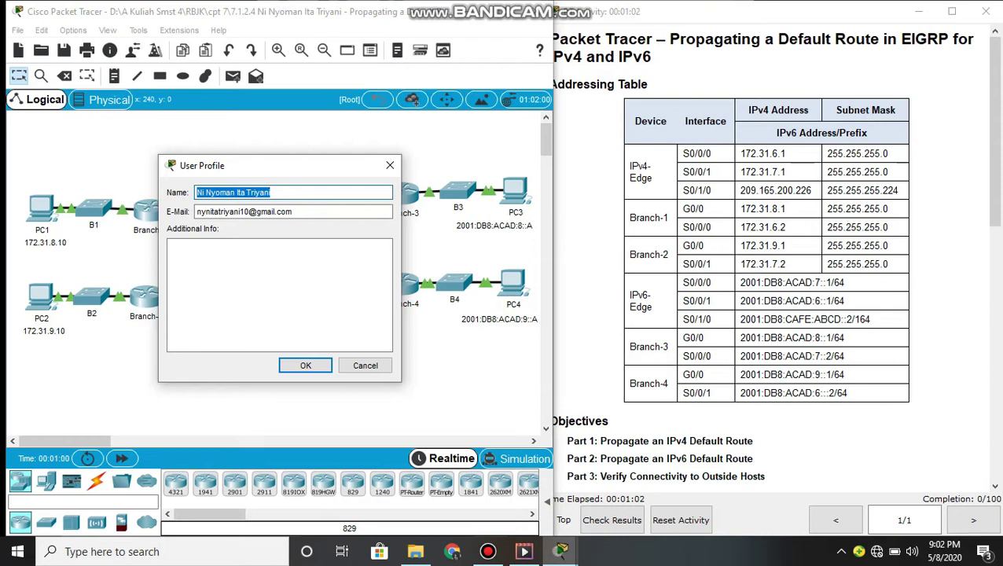
Step: Dismiss the user profile dialog and read the activity's addressing table, objectives, scenario and the Part 1 and Part 2 instructions
left_click(390, 165)
left_click(564, 288)
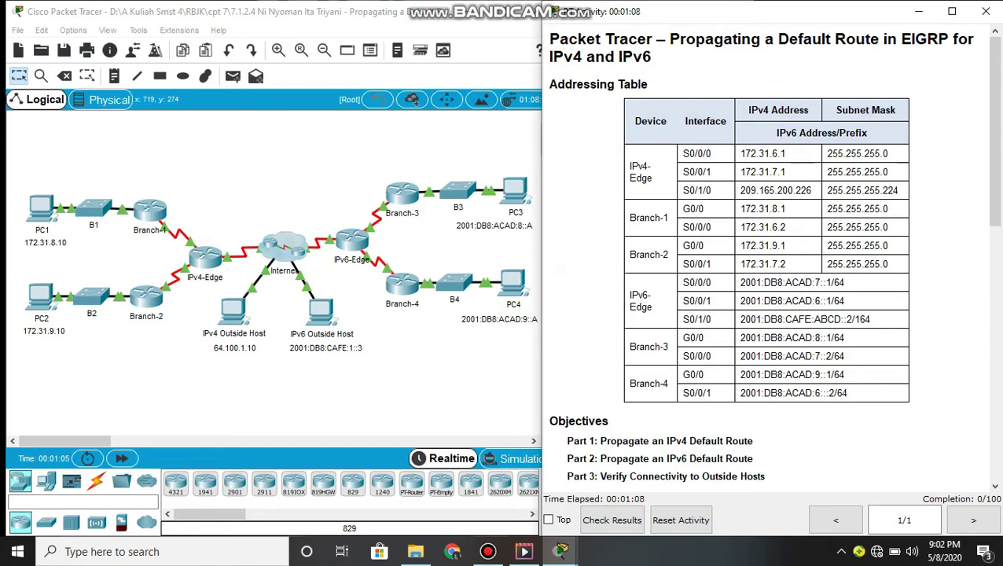
scroll(766, 259, "down", 3)
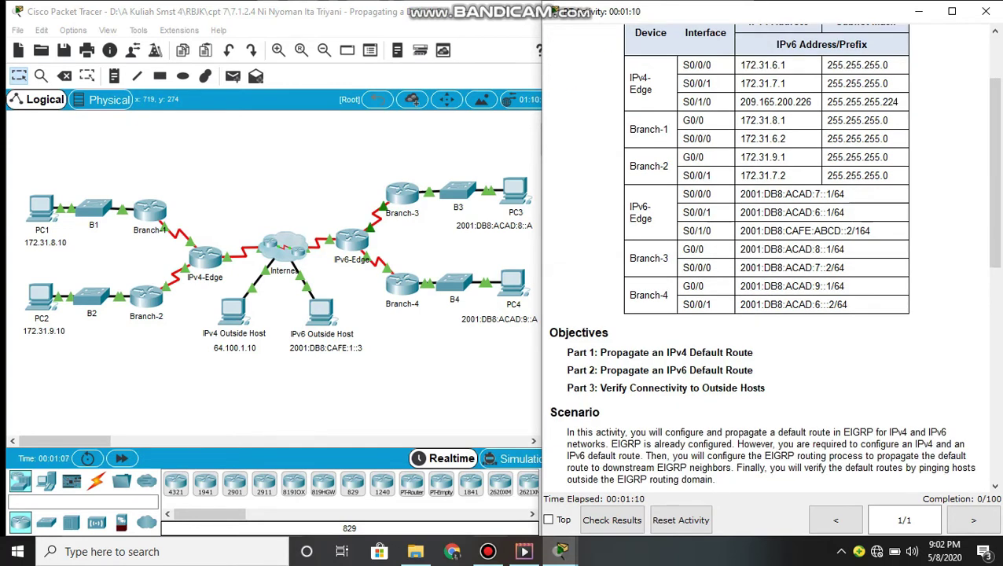
scroll(766, 259, "down", 1)
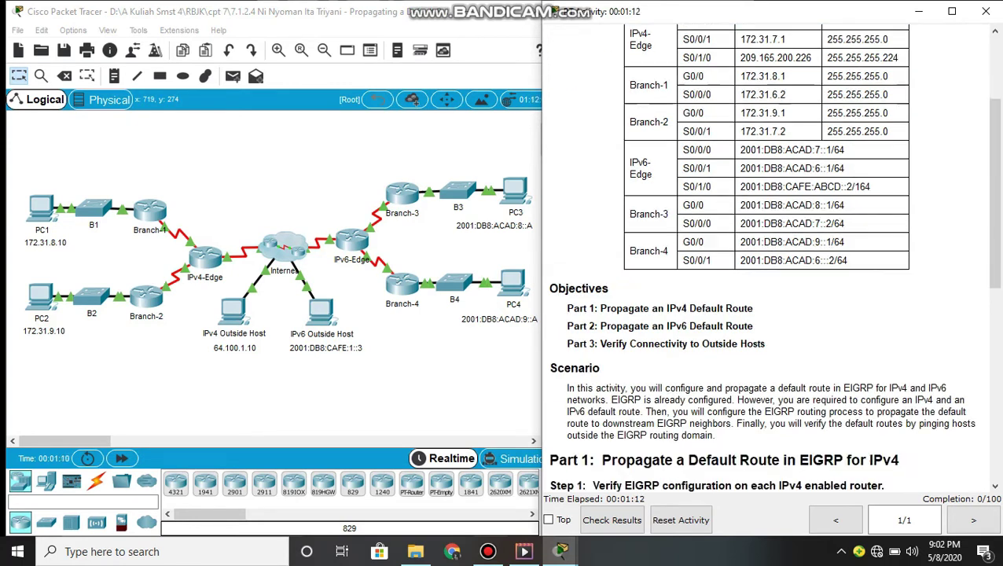
scroll(766, 259, "down", 1)
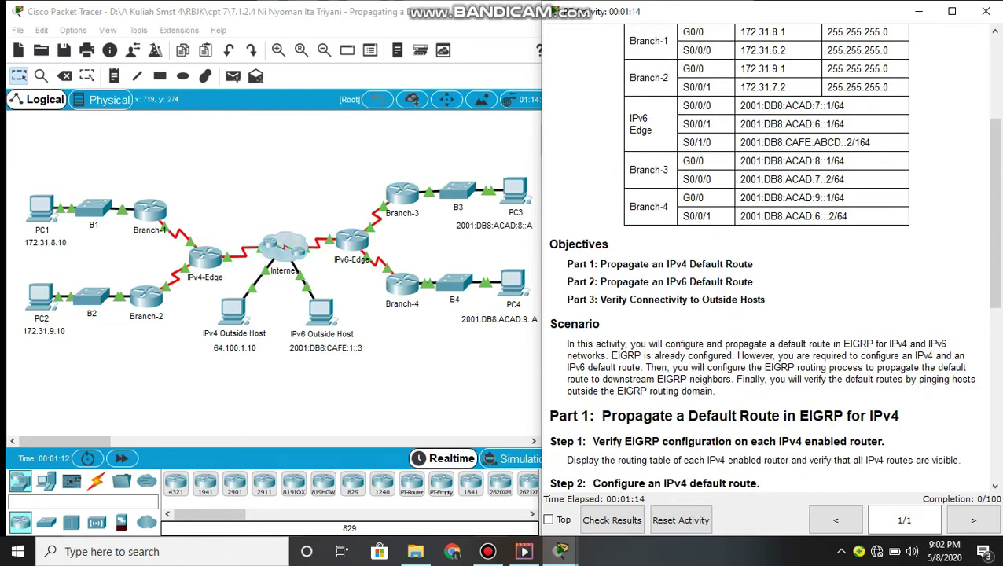
scroll(767, 260, "down", 3)
scroll(767, 260, "down", 2)
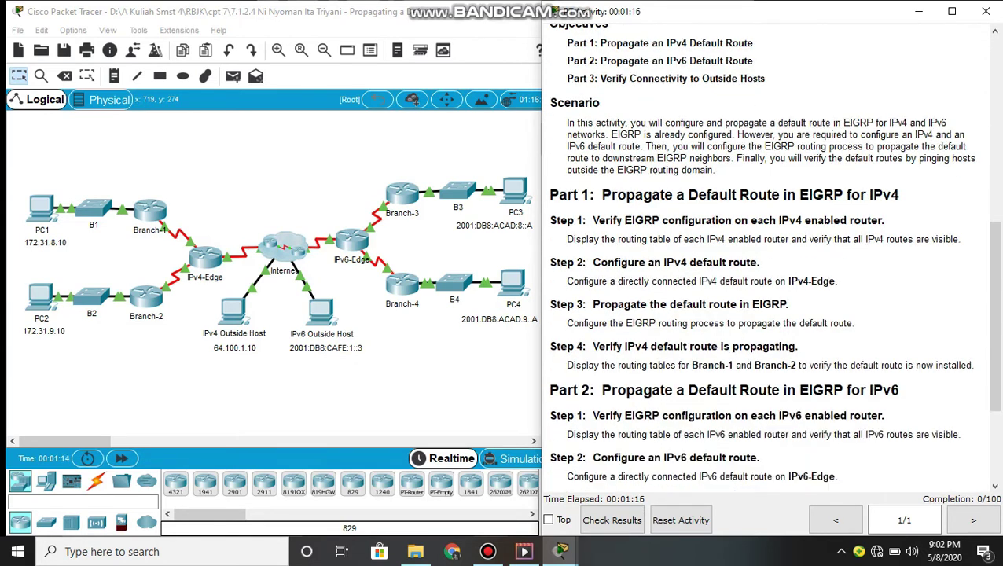
scroll(766, 259, "down", 1)
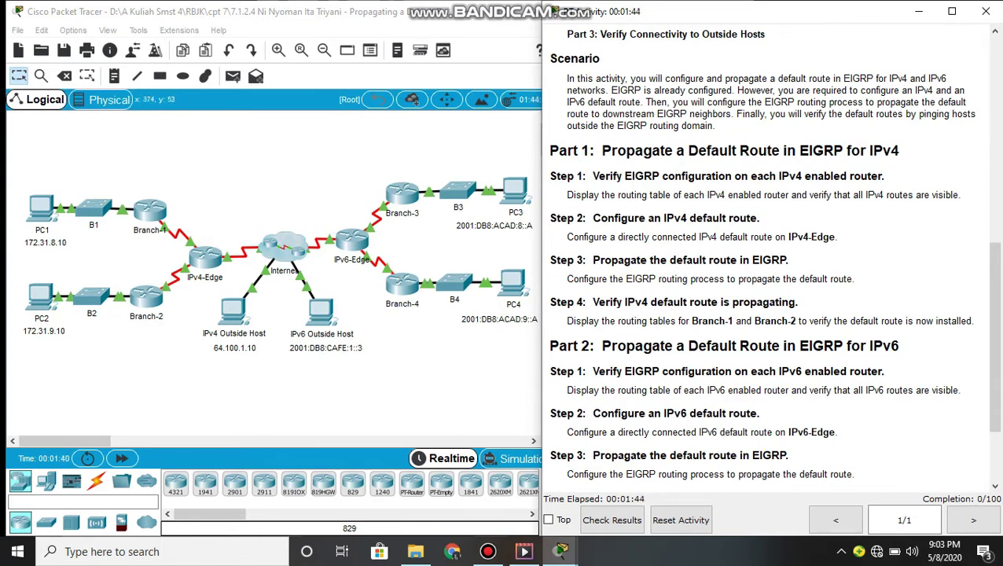
Step: Open the command line of router Branch-1 and enter privileged EXEC mode with enable
left_click(261, 159)
left_click(149, 210)
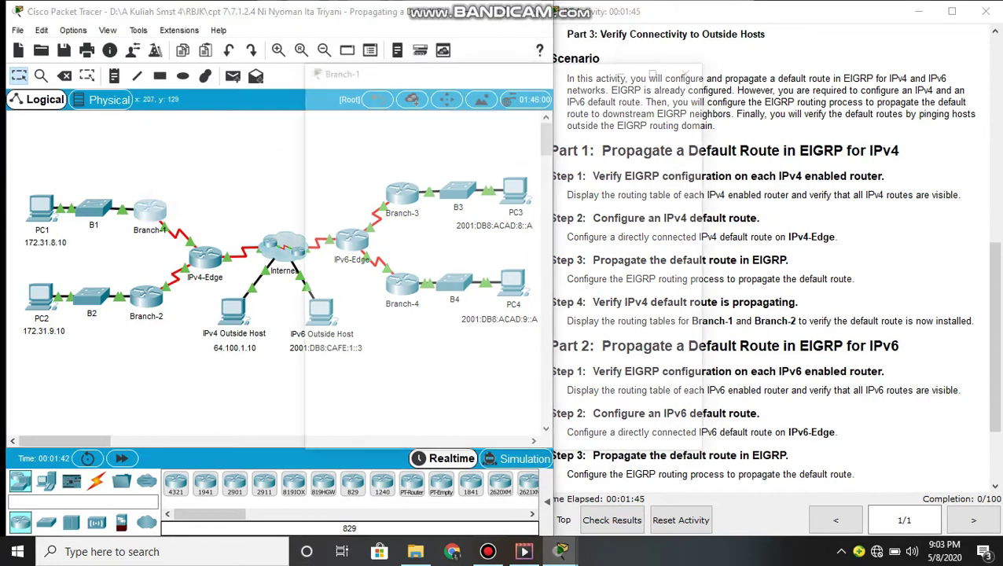
left_click(409, 96)
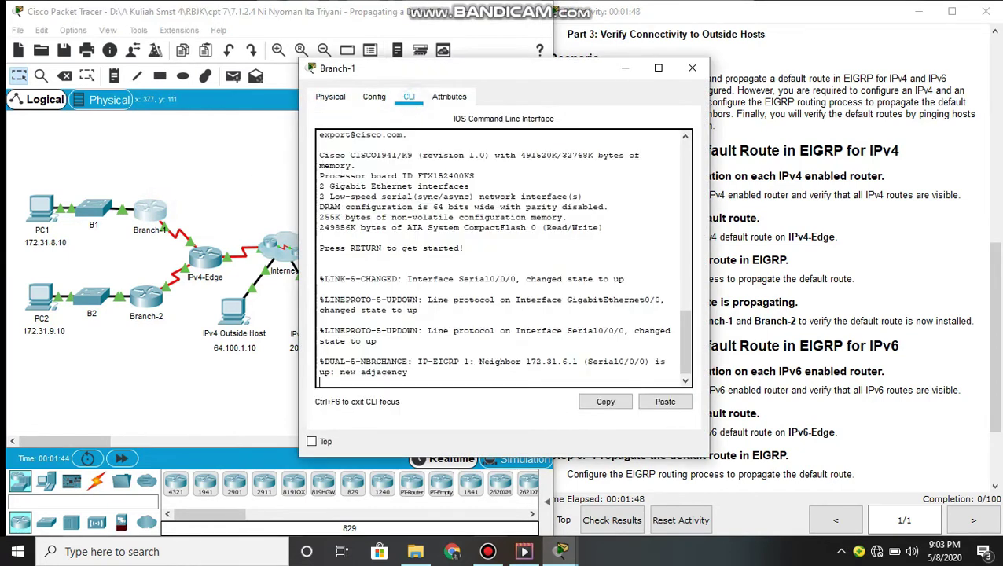
key("Return")
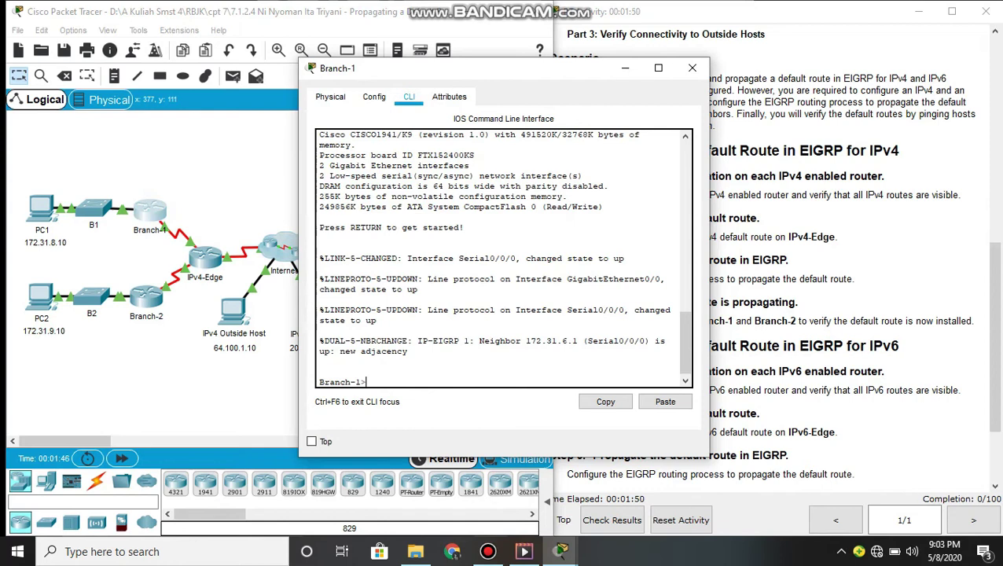
type("enab")
key("Tab")
key("Return")
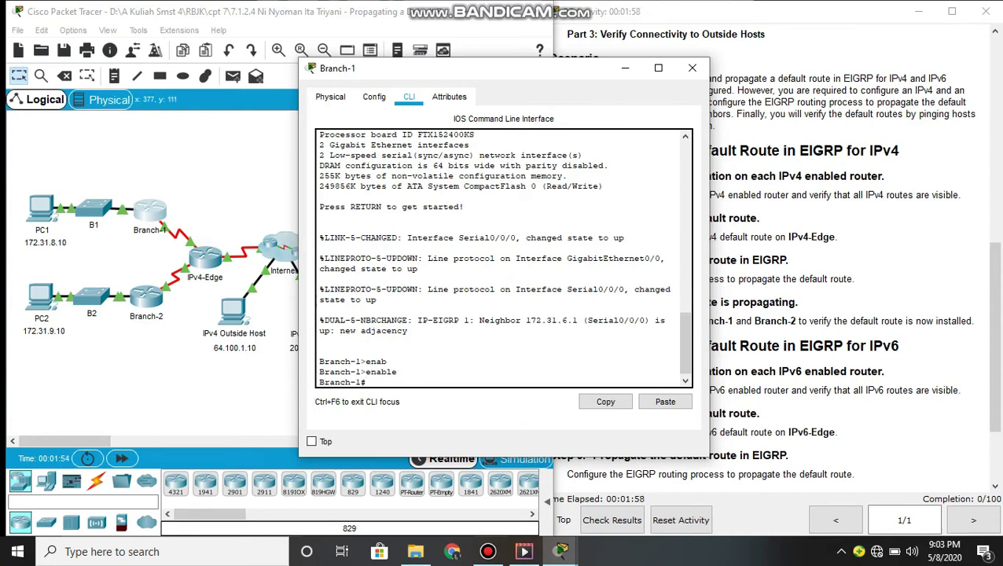
Step: Display Branch-1's IPv4 routing table with show ip route, examine its route entries, and minimize the router's window
left_click_drag(509, 68, 396, 85)
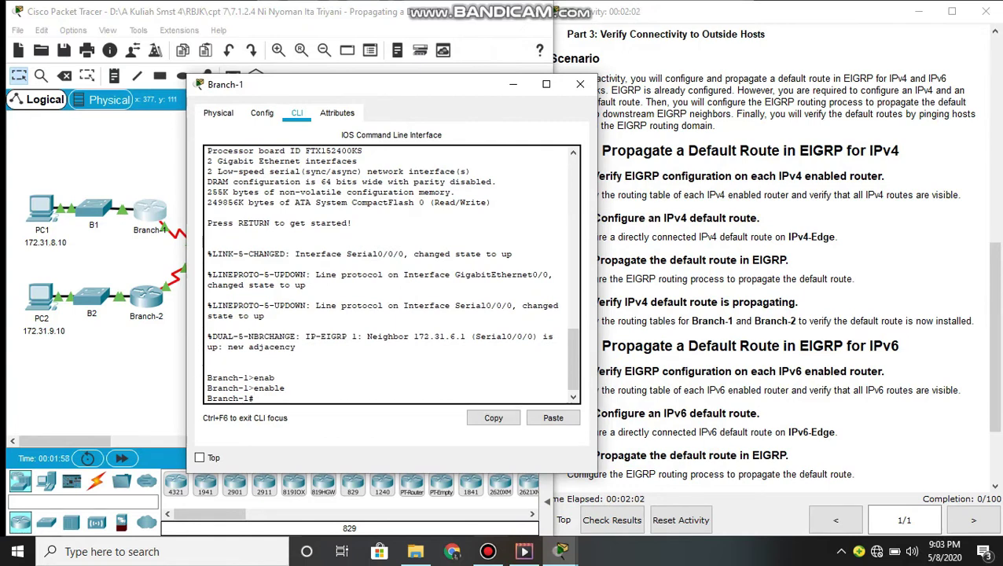
type("sho")
key("Tab")
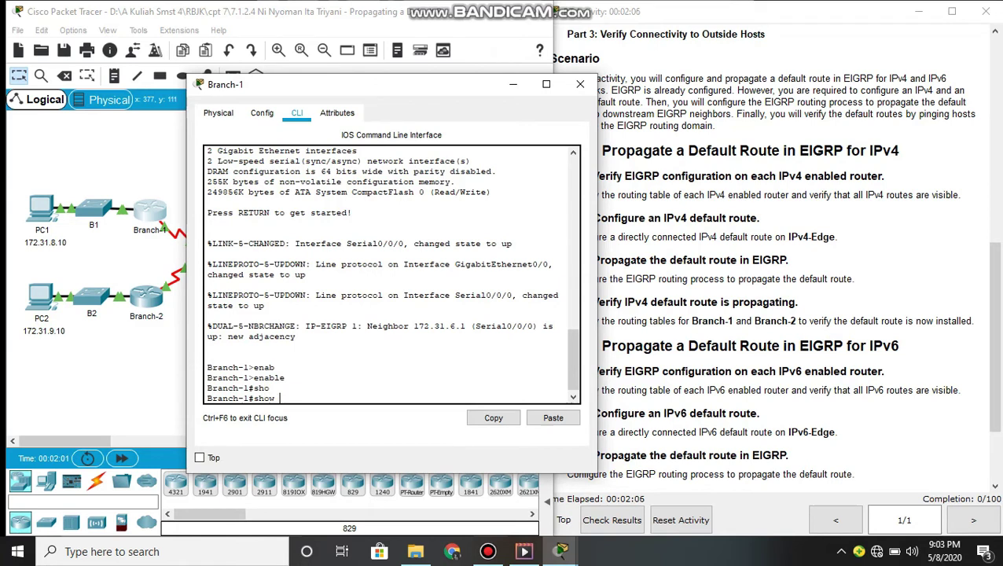
type("ip rou")
key("Tab")
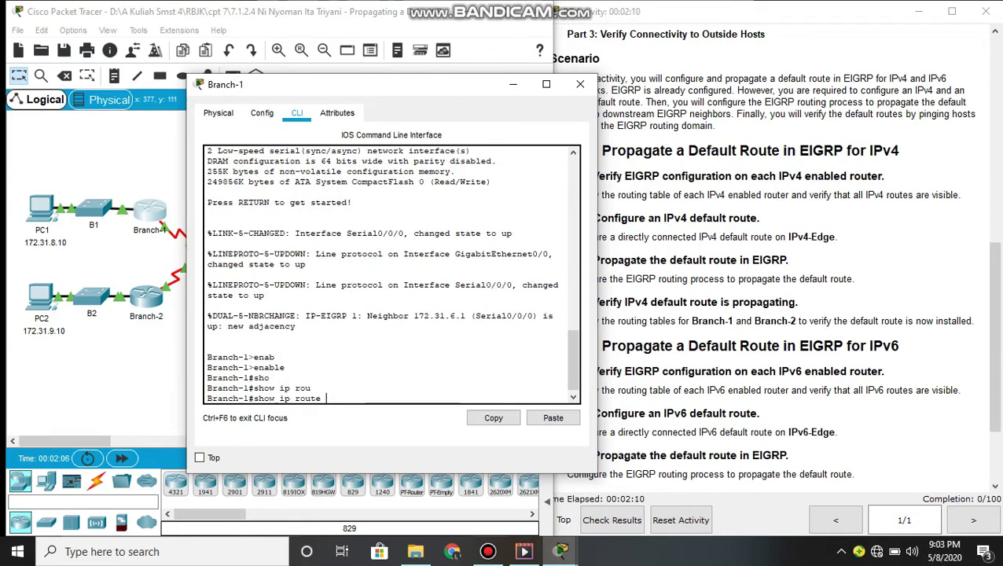
key("Return")
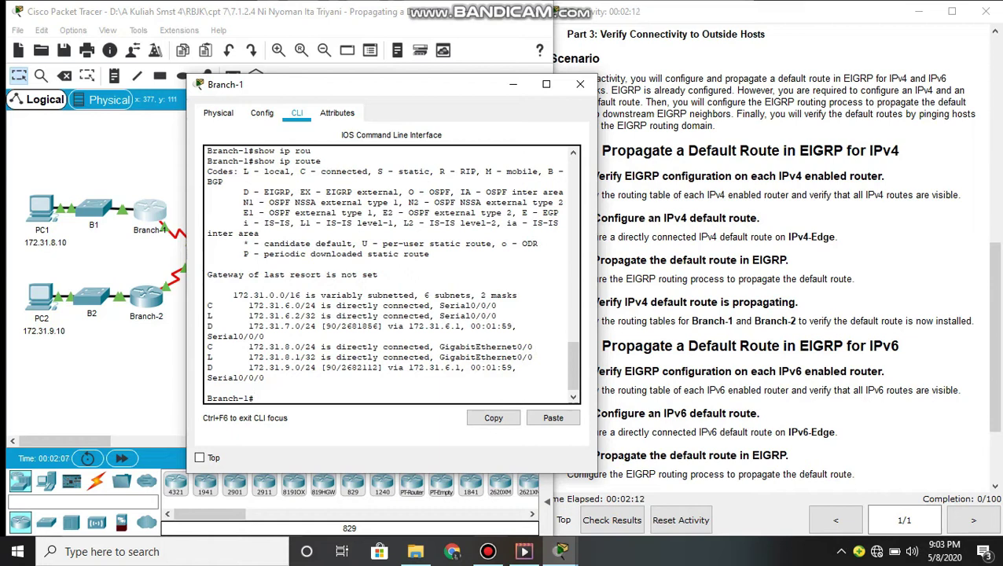
left_click_drag(232, 295, 265, 379)
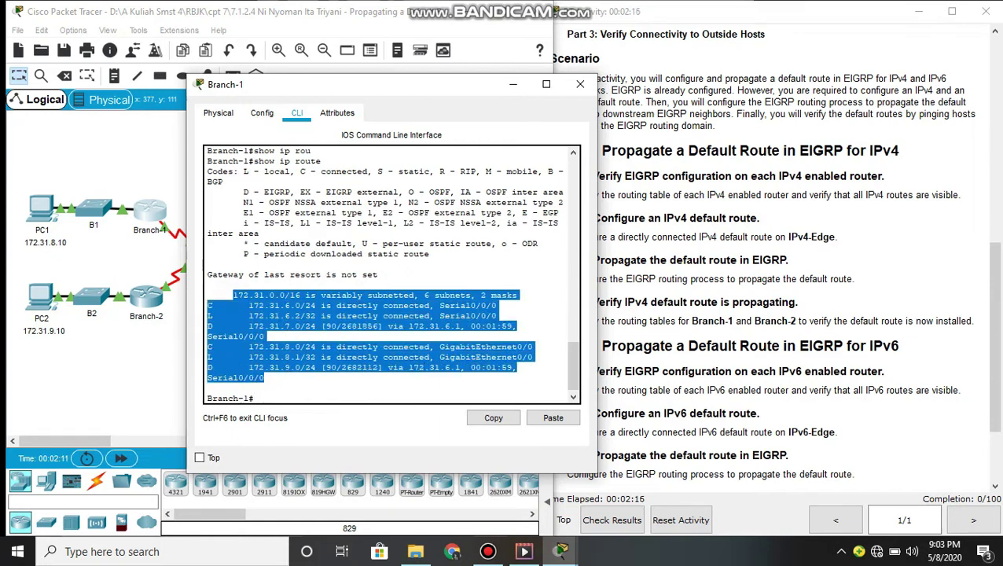
left_click(547, 370)
left_click(653, 369)
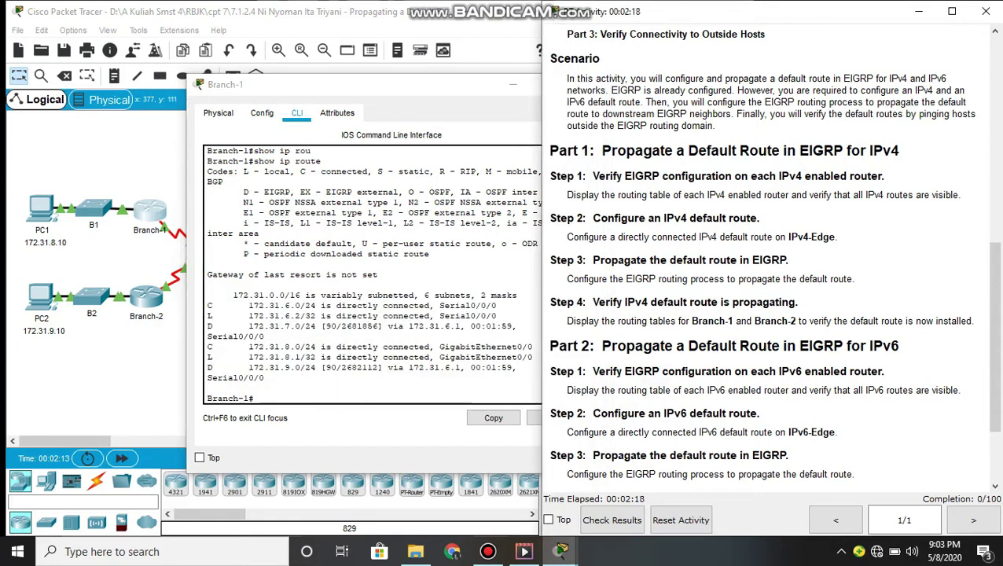
left_click(513, 84)
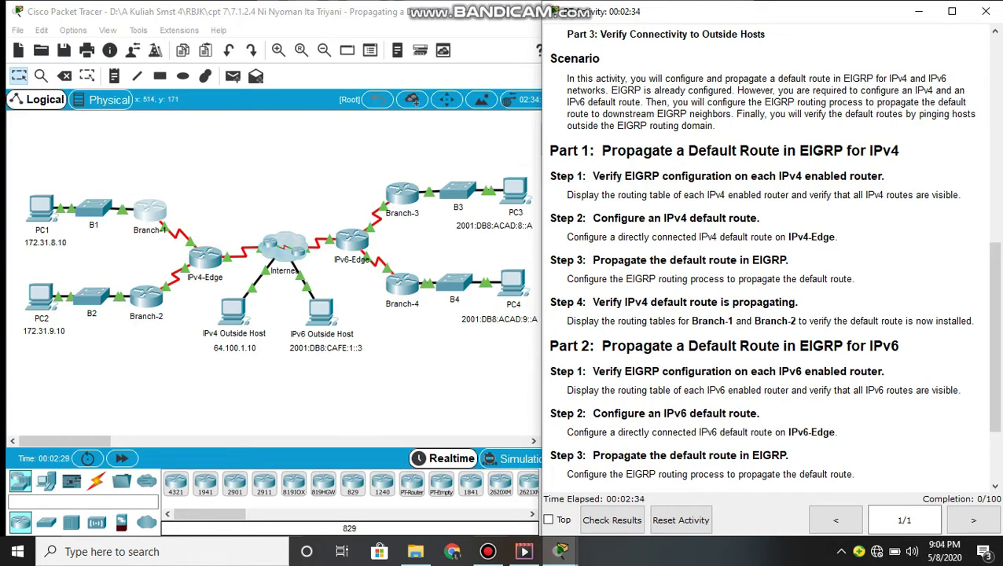
Step: Open the command line of router IPv4-Edge and enter privileged EXEC mode with enable
left_click(205, 256)
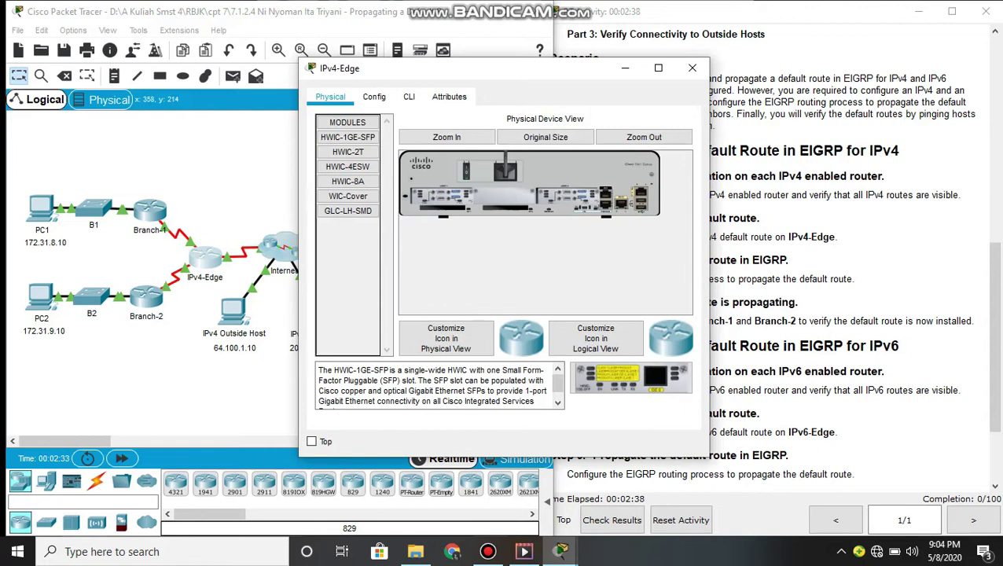
left_click(409, 96)
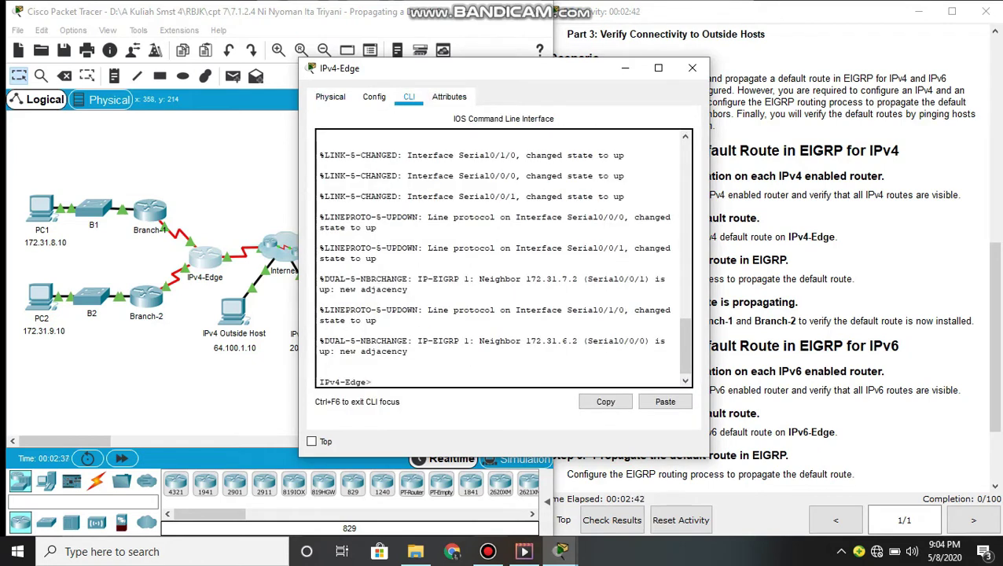
type("en")
key("Tab")
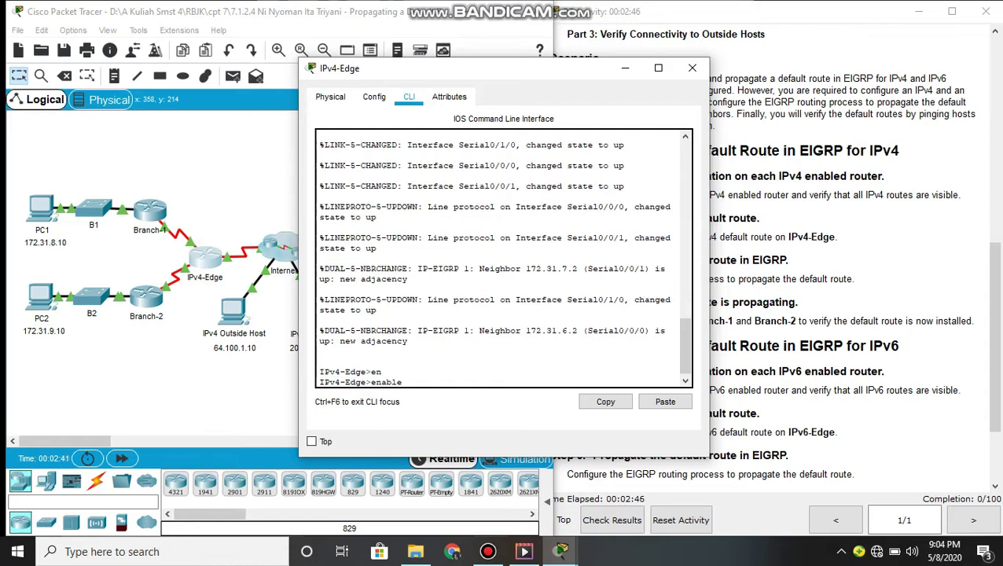
key("Return")
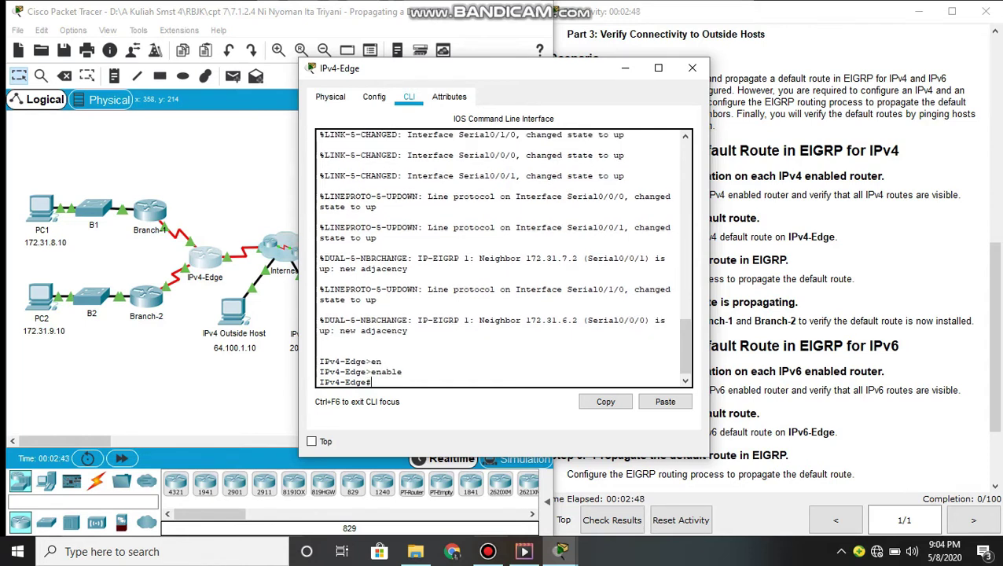
Step: Enter global configuration mode on IPv4-Edge with configure terminal
type("con")
key("Tab")
type("f")
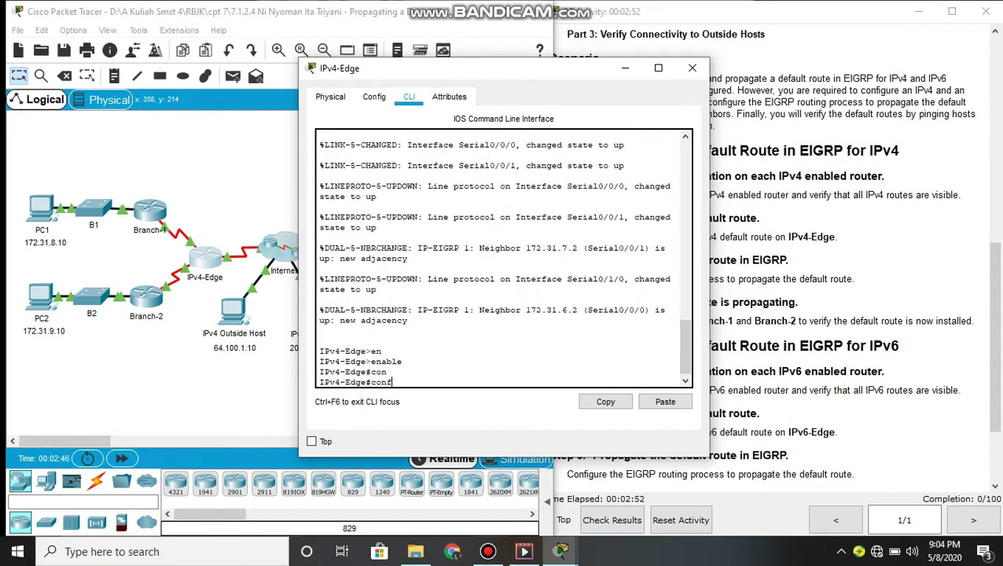
key("Tab")
type("terminal")
key("Tab")
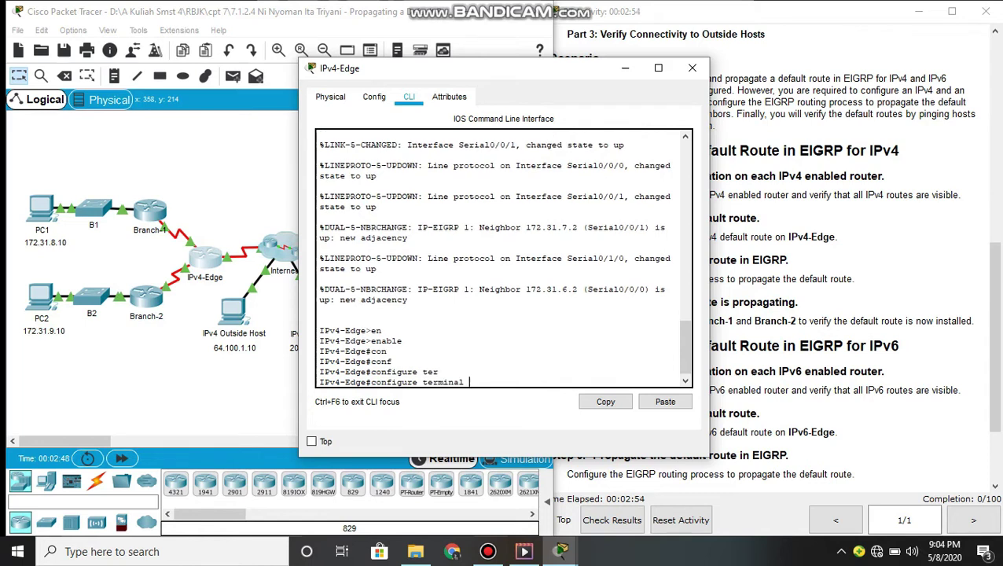
key("Return")
key("Return")
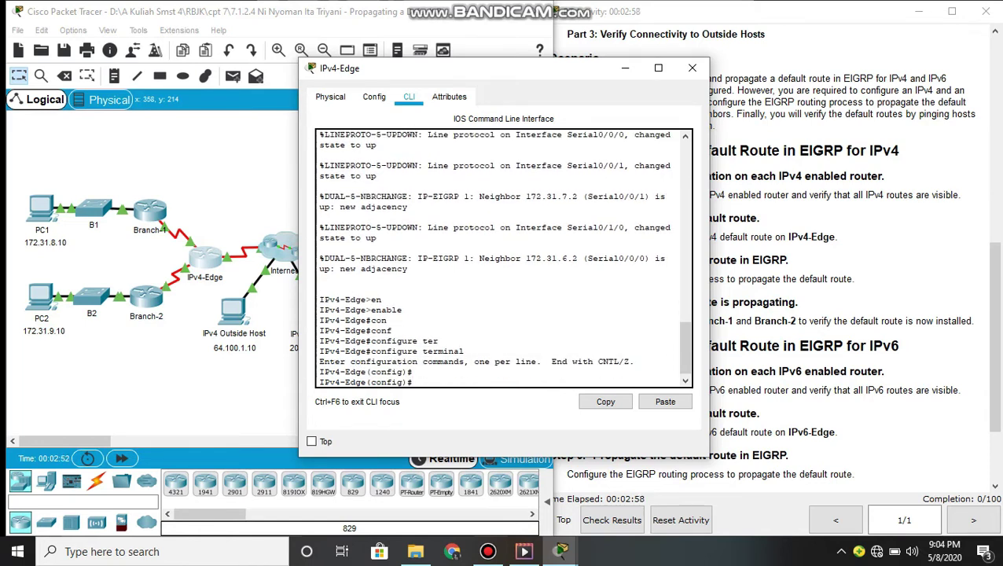
Step: Configure a directly connected IPv4 default route on IPv4-Edge with ip route 0.0.0.0 0.0.0.0 serial 0/1/0
type("ip ")
type("route ")
type("0.")
type("0.0;")
type("0 0.0.0.0")
type(" ser")
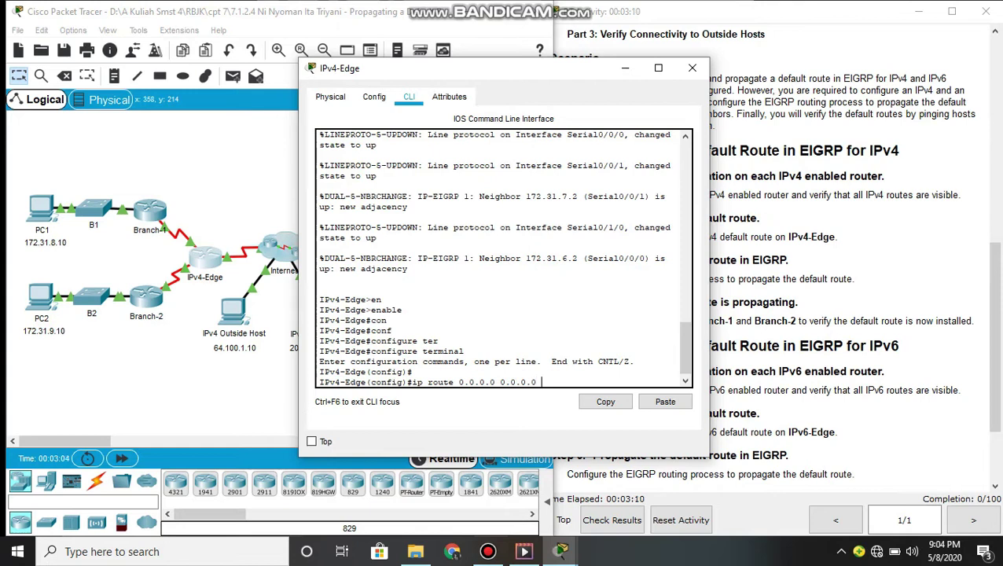
key("Tab")
type("0/1/0")
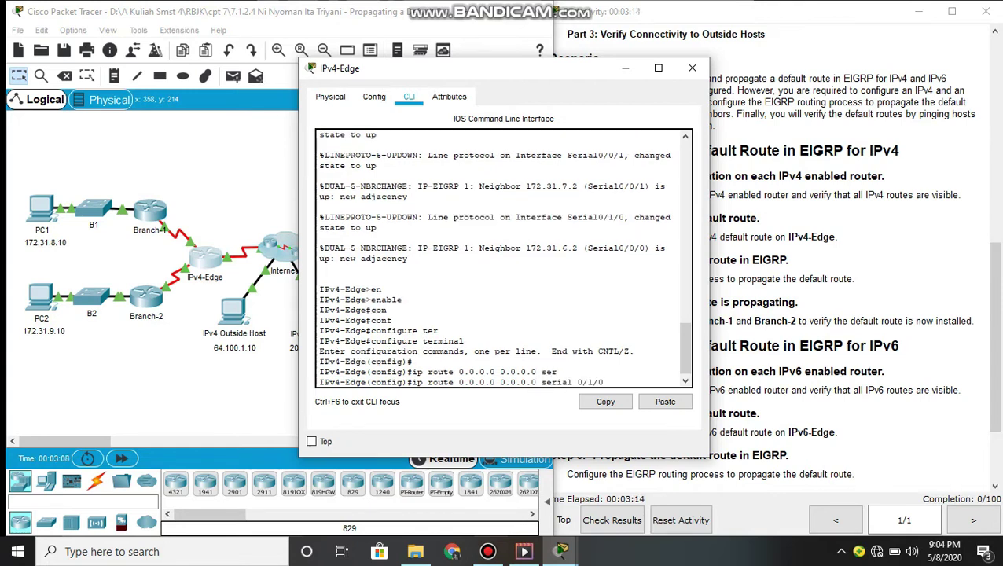
key("Return")
key("Return")
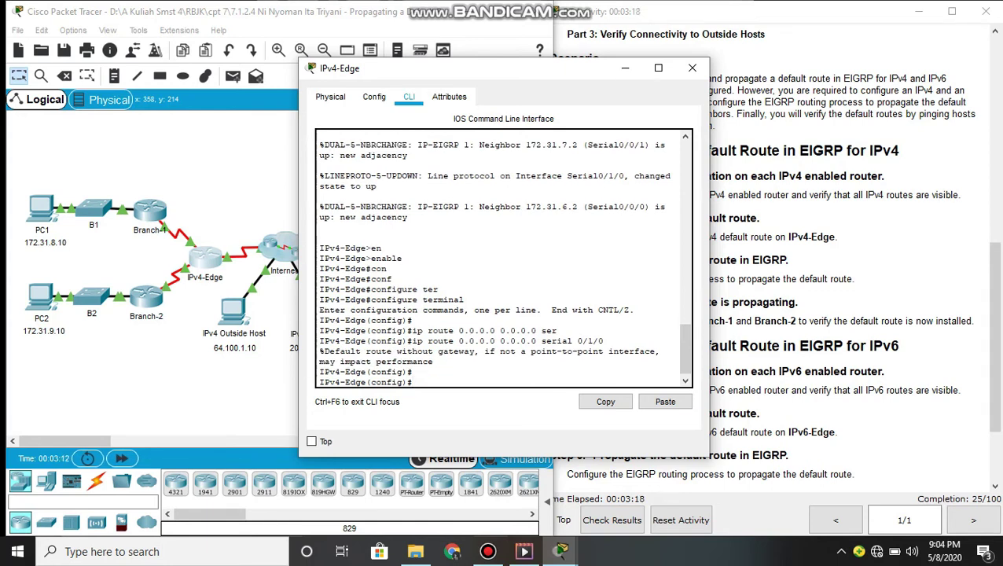
Step: Check the propagation instruction and enter EIGRP process configuration on IPv4-Edge with router eigrp 1
key("alt+Tab")
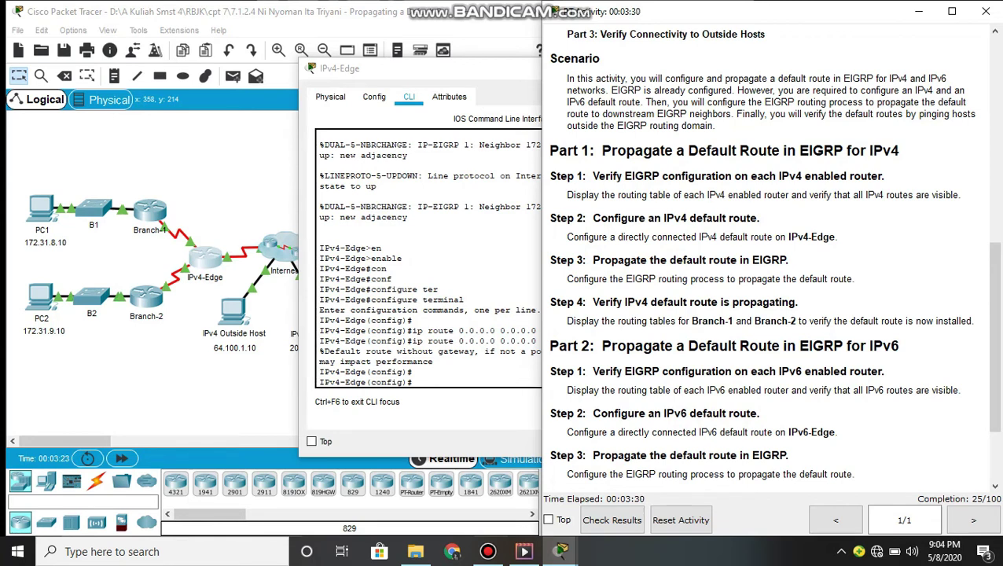
key("alt+Tab")
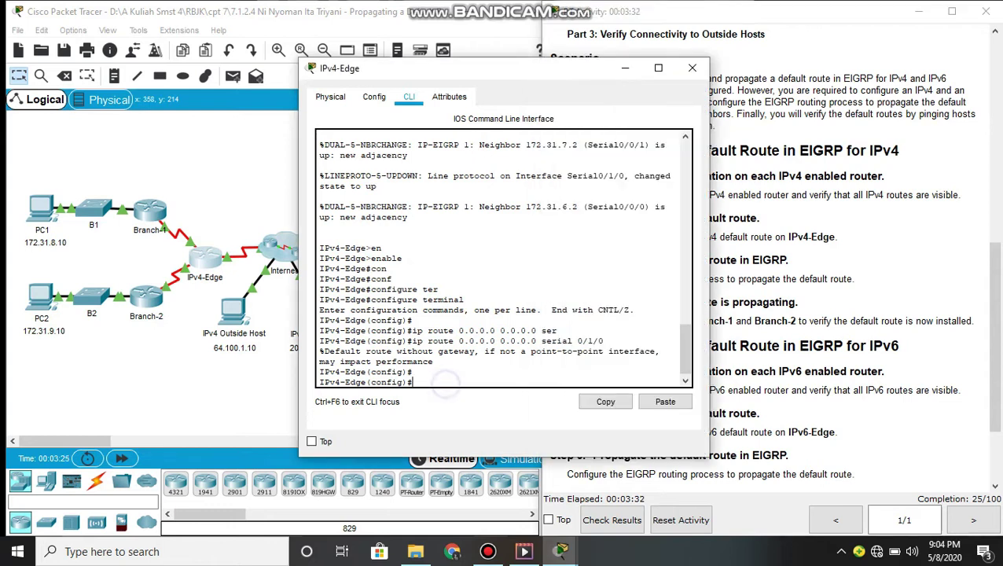
type("route")
key("Tab")
type("r ")
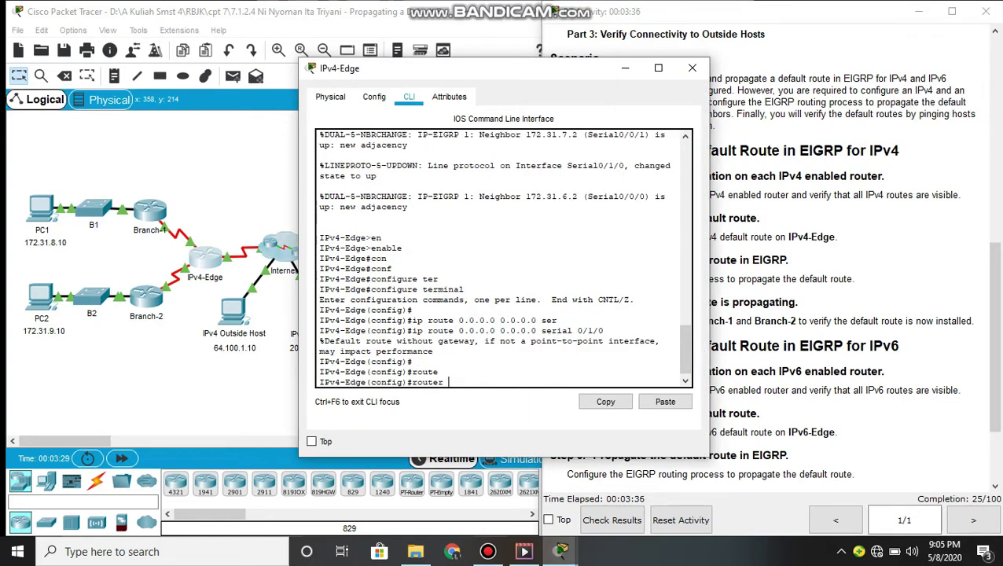
type("ei")
key("Tab")
type("1")
key("Return")
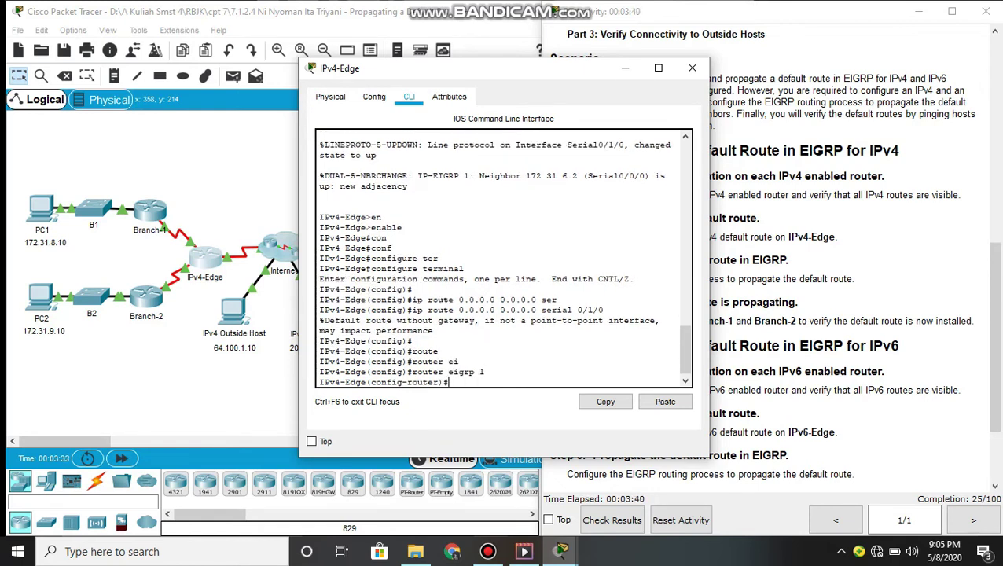
Step: Propagate the default route in IPv4-Edge's EIGRP process with redistribute static, and minimize the router's window
type("re")
key("Tab")
type("st")
key("Tab")
key("Return")
key("Return")
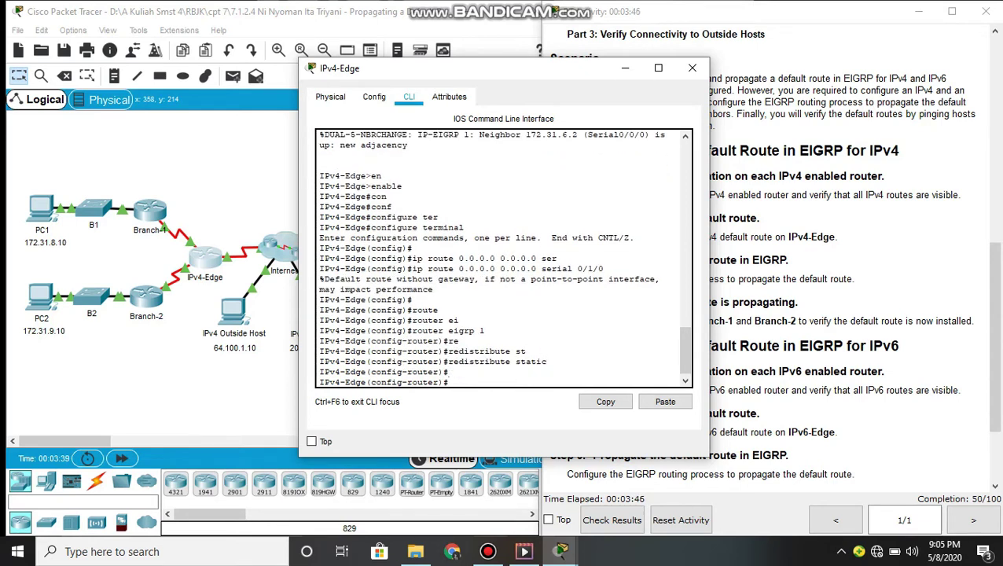
left_click(749, 344)
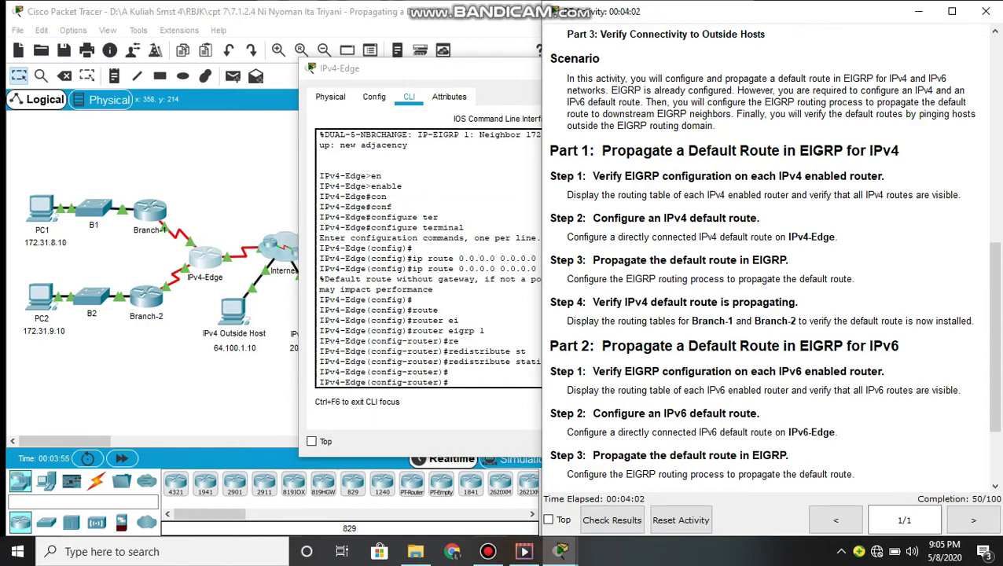
left_click(460, 375)
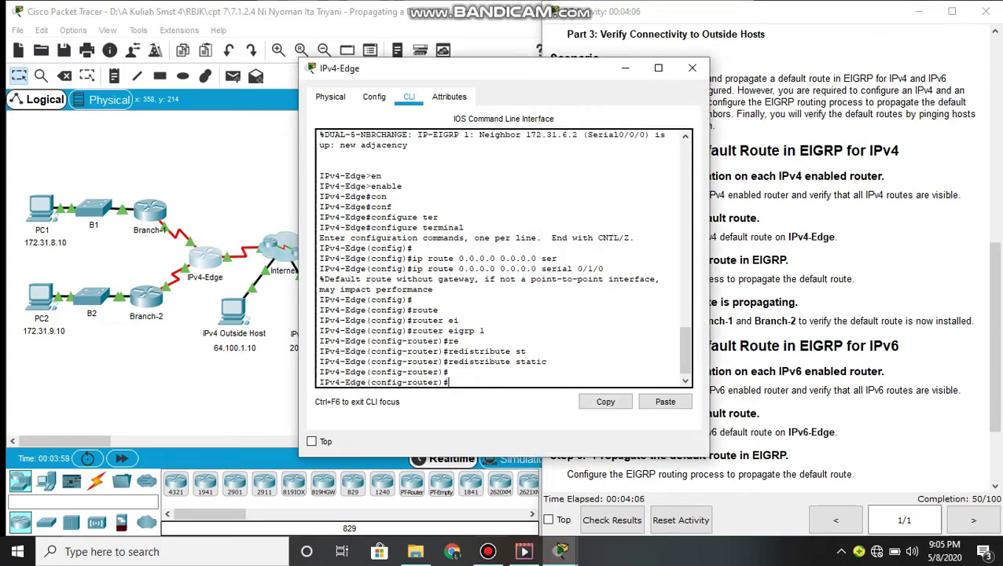
left_click(625, 68)
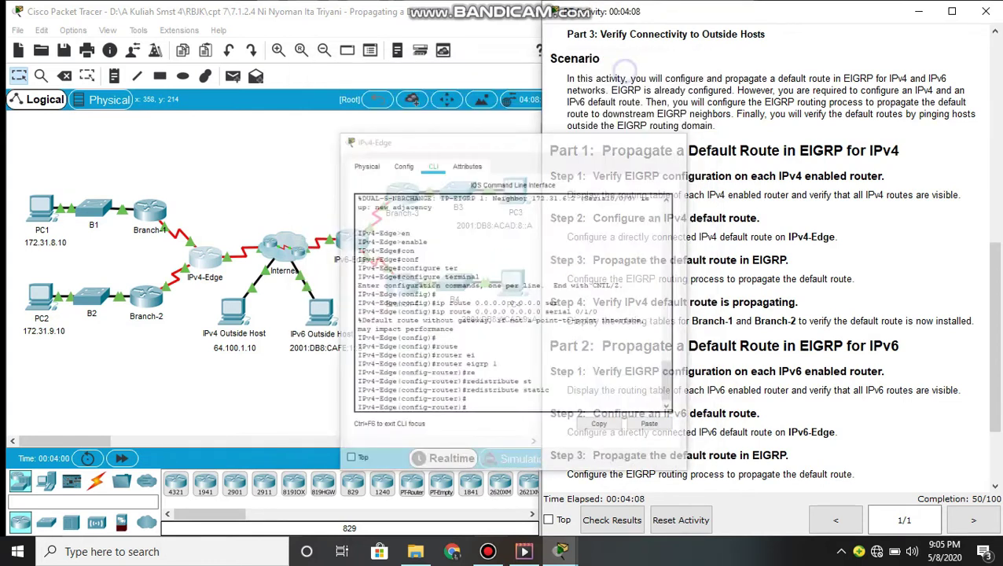
Step: Display Branch-1's IPv4 routing table with show ip route
left_click(146, 212)
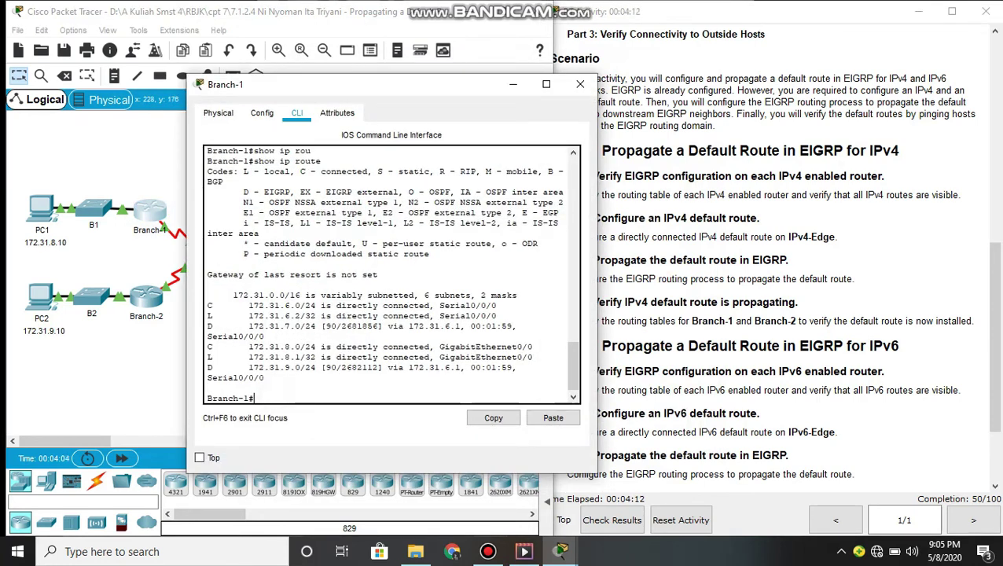
type("sh")
key("Tab")
type("ip")
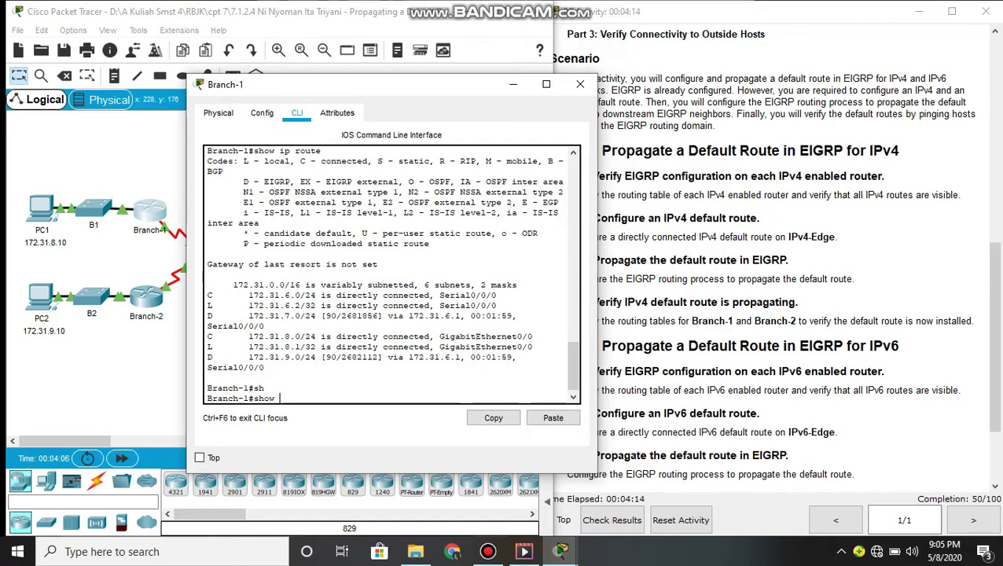
key("Tab")
type("route")
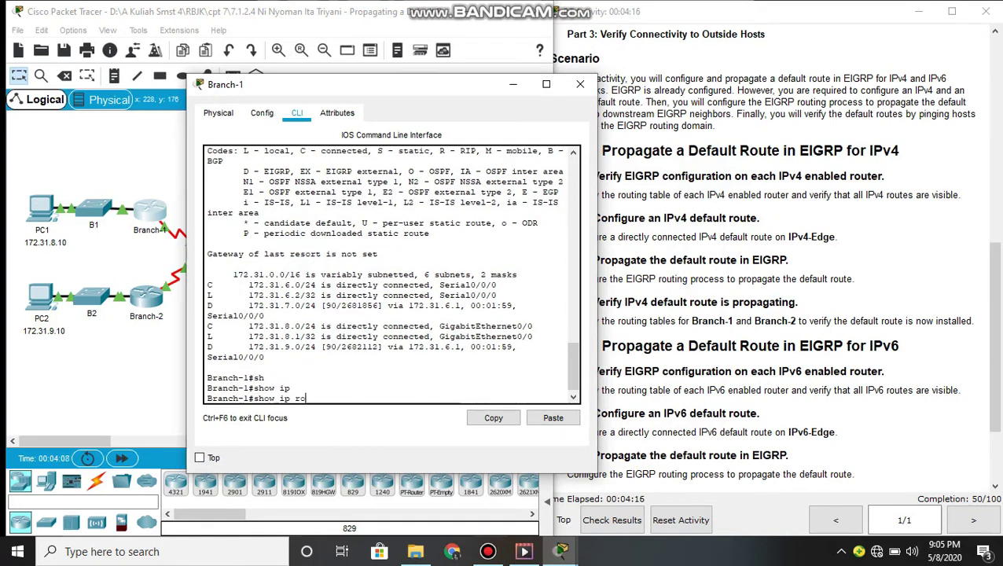
key("Return")
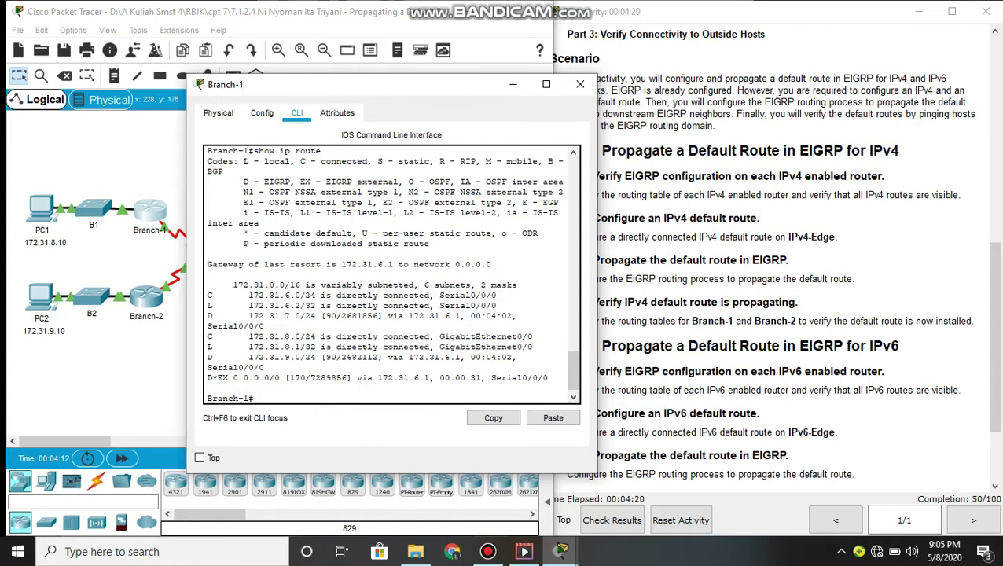
Step: Examine the D*EX 0.0.0.0/0 entry in Branch-1's routing table, and close the router's window
scroll(391, 275, "up", 7)
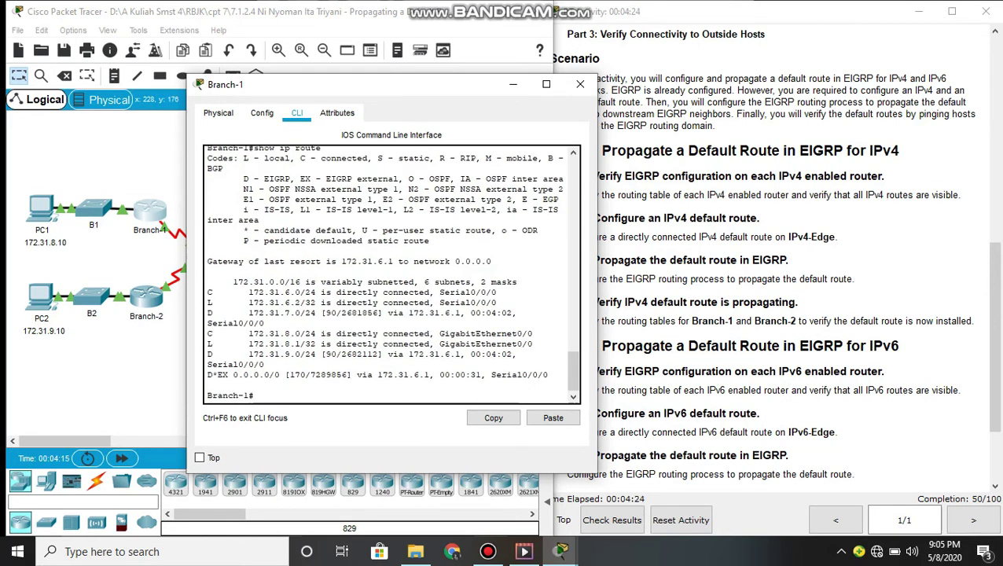
left_click_drag(207, 375, 259, 375)
left_click(681, 347)
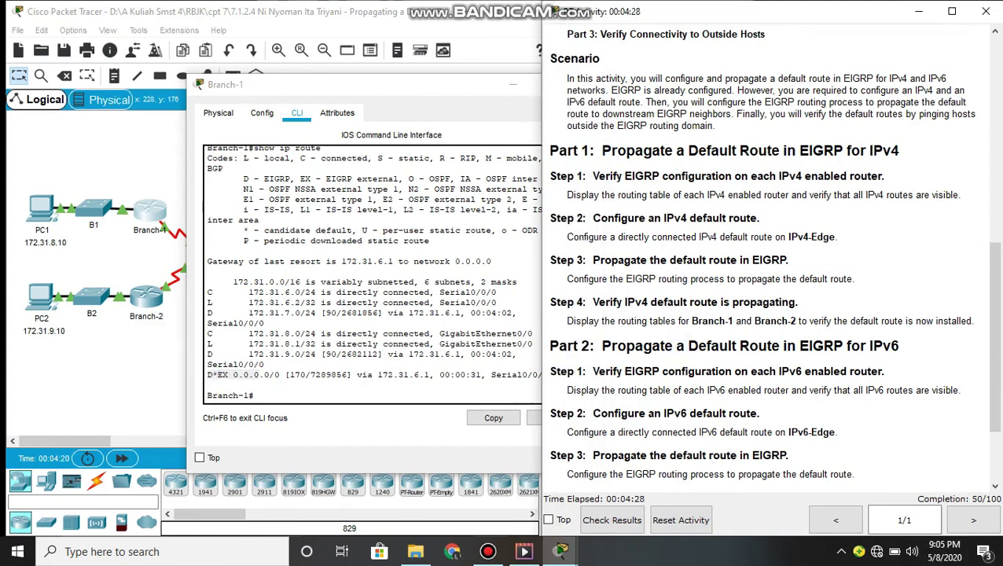
left_click(224, 369)
triple_click(212, 375)
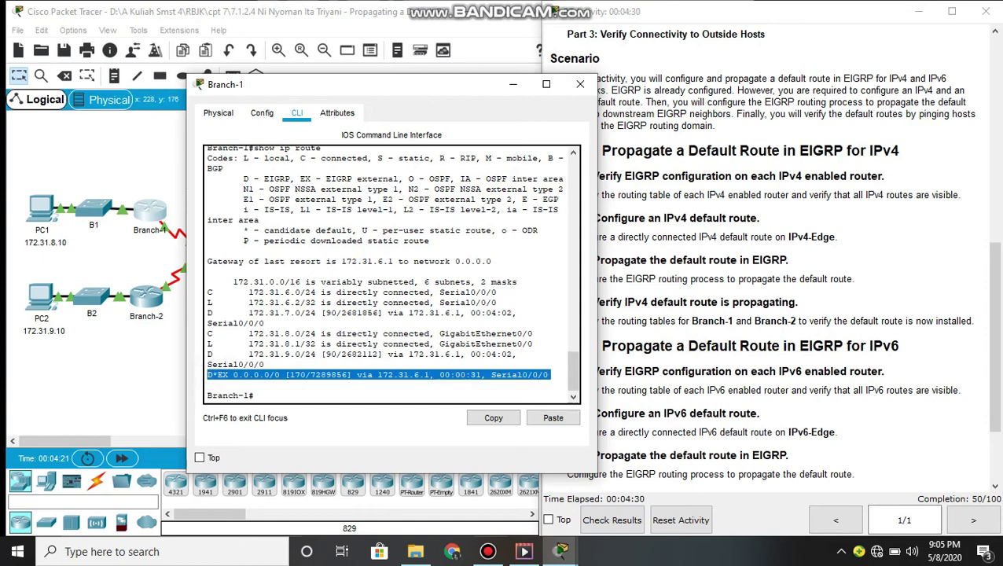
left_click(315, 390)
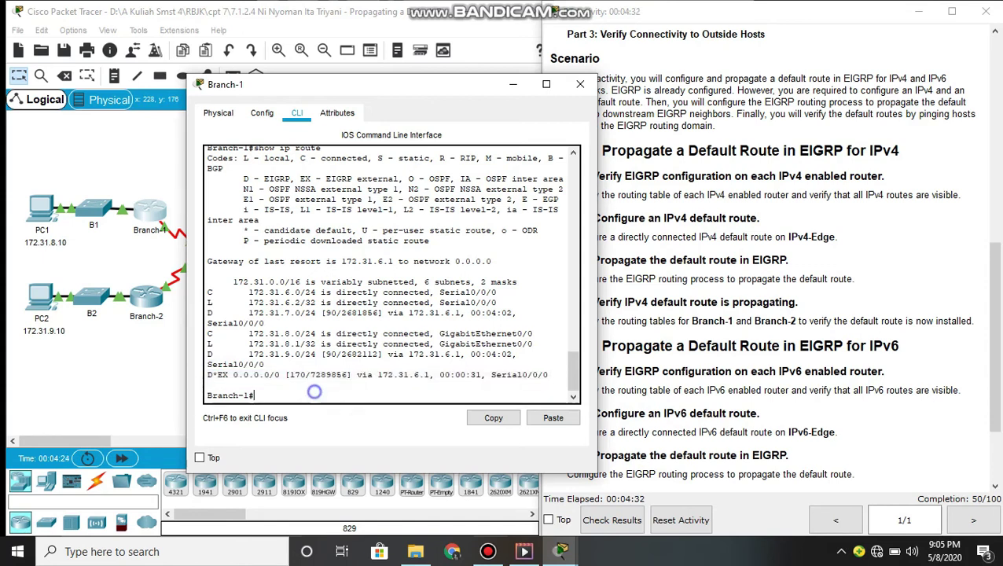
left_click(580, 84)
Step: Open the command line of Branch-2 and enter privileged EXEC mode with ena
left_click(146, 297)
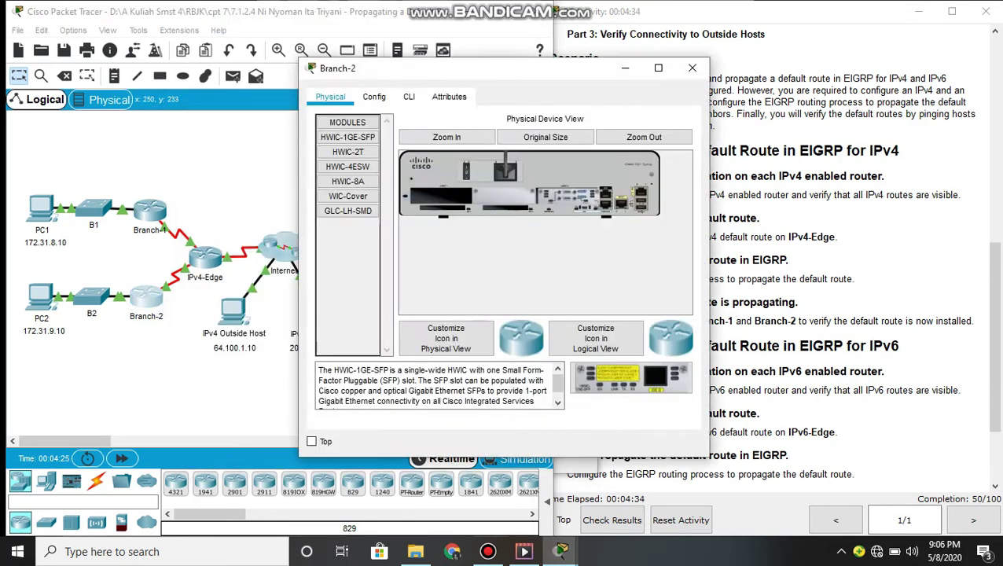
left_click(409, 96)
type("e")
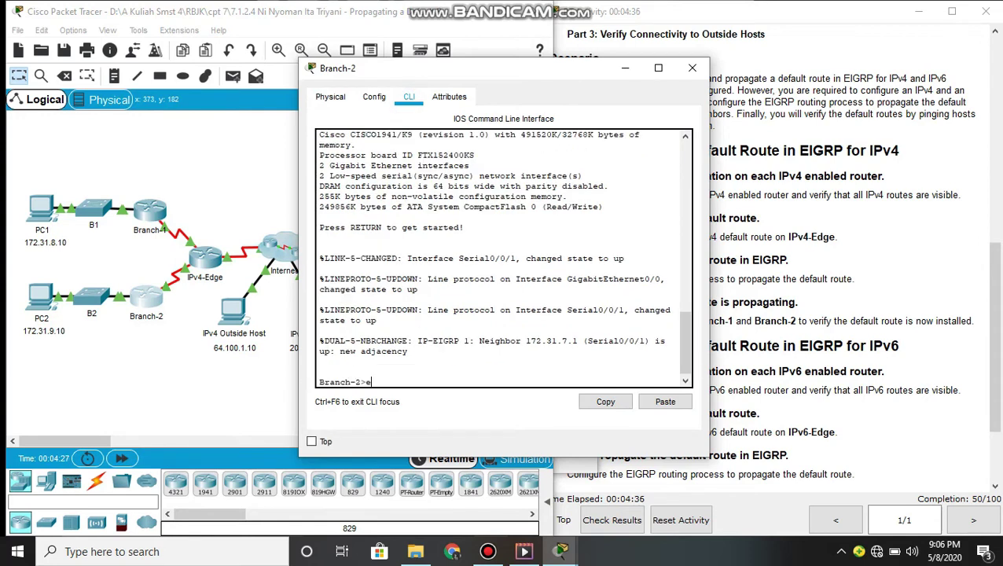
type("na")
key("Return")
Step: Display Branch-2's IPv4 routing table with show ip route
type("s")
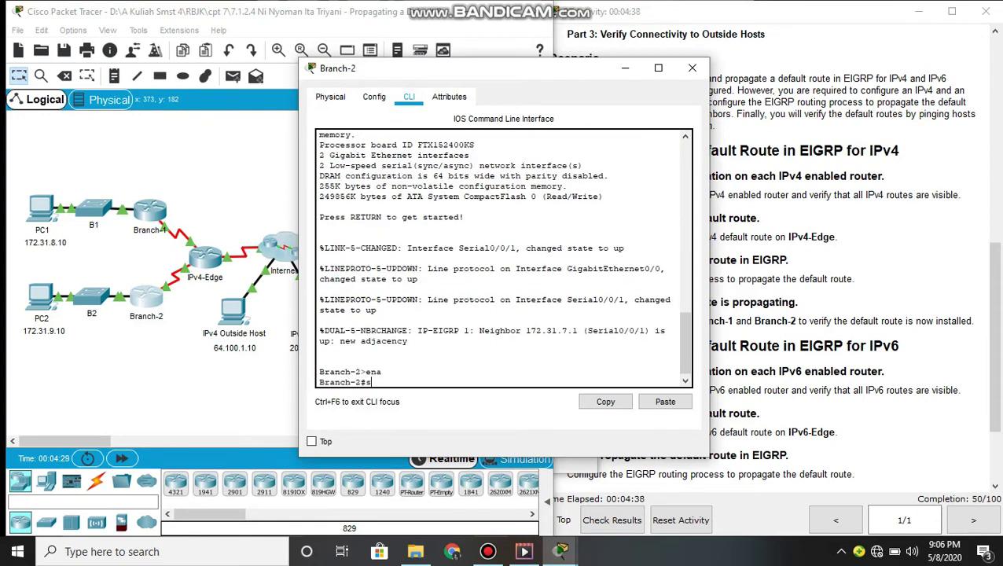
type("jh")
key("Tab")
type("i r")
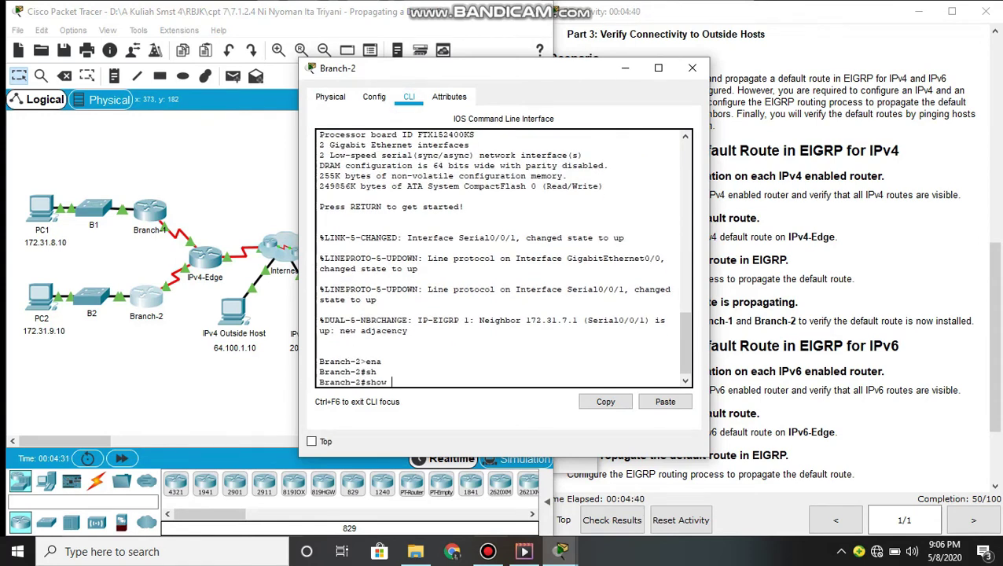
type("o")
key("Tab")
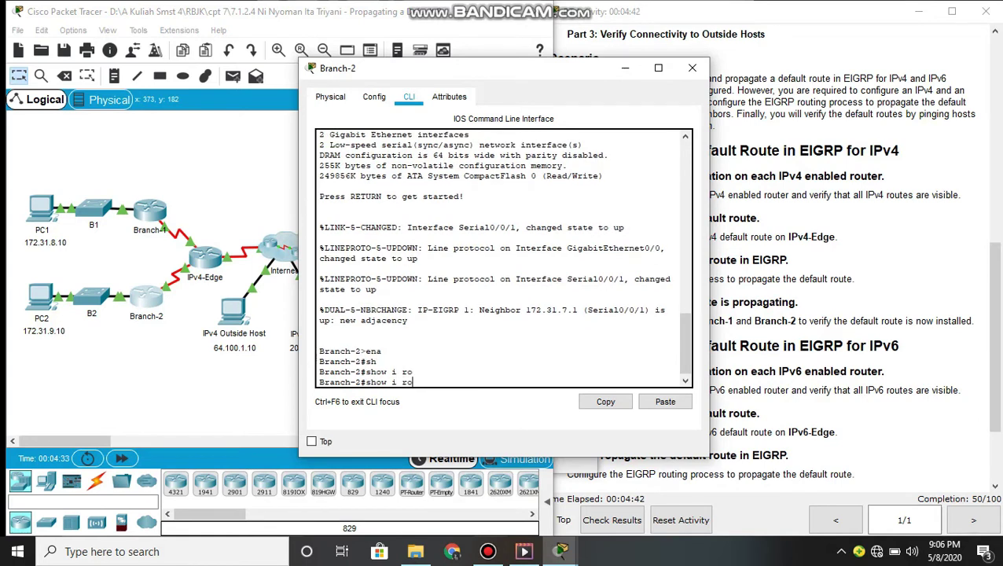
type("u")
key("Tab")
type("te")
key("BackSpace")
key("BackSpace")
key("BackSpace")
key("BackSpace")
key("BackSpace")
key("BackSpace")
key("BackSpace")
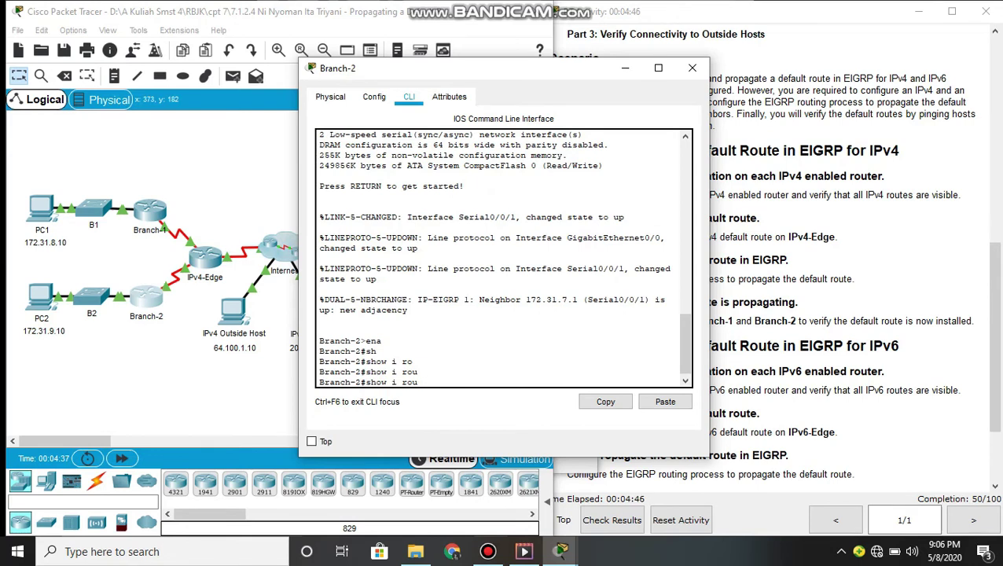
type("ip ro")
key("Tab")
key("Return")
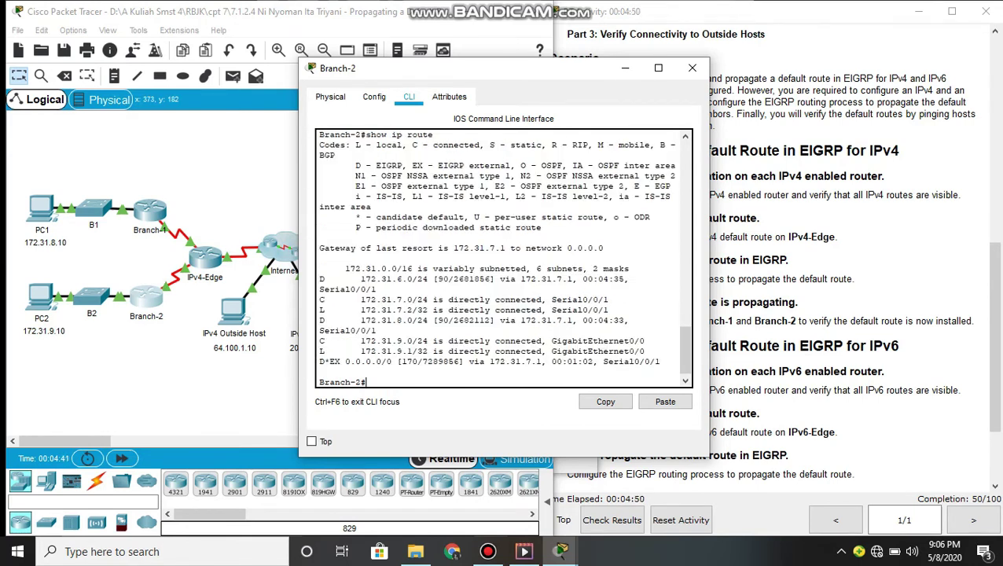
Step: Examine the default route entry in Branch-2's routing table, and minimize the router's window
left_click_drag(321, 361, 588, 310)
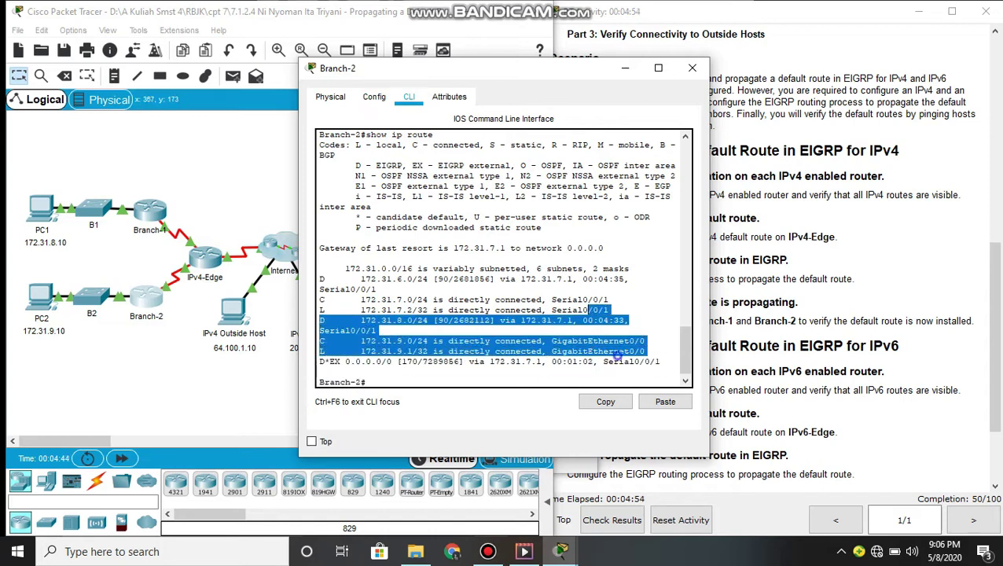
left_click(828, 358)
left_click(503, 354)
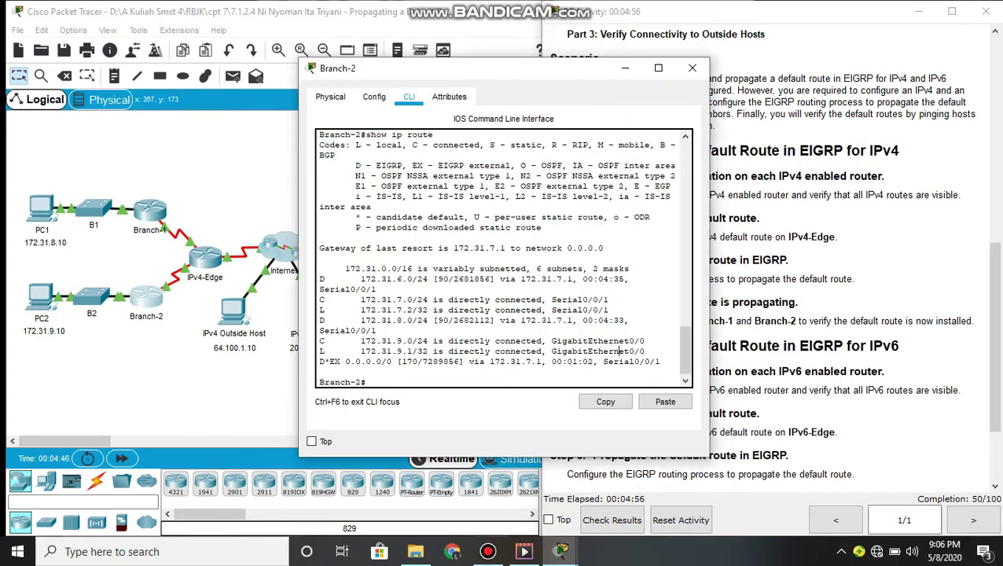
left_click(624, 68)
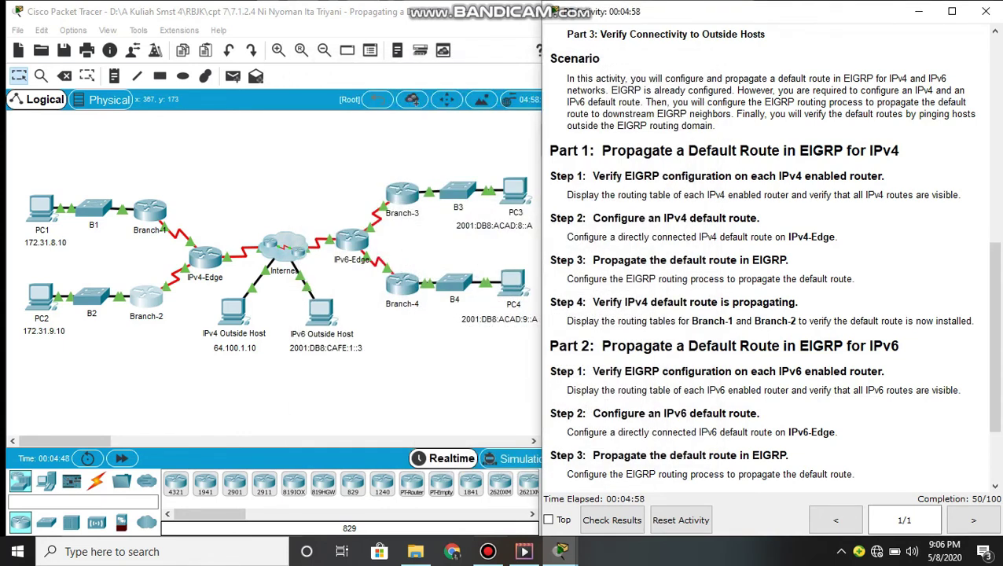
Step: Review the IPv6 default route instructions, and enter privileged EXEC mode on IPv6-Edge with enable
scroll(771, 259, "down", 2)
scroll(771, 260, "down", 1)
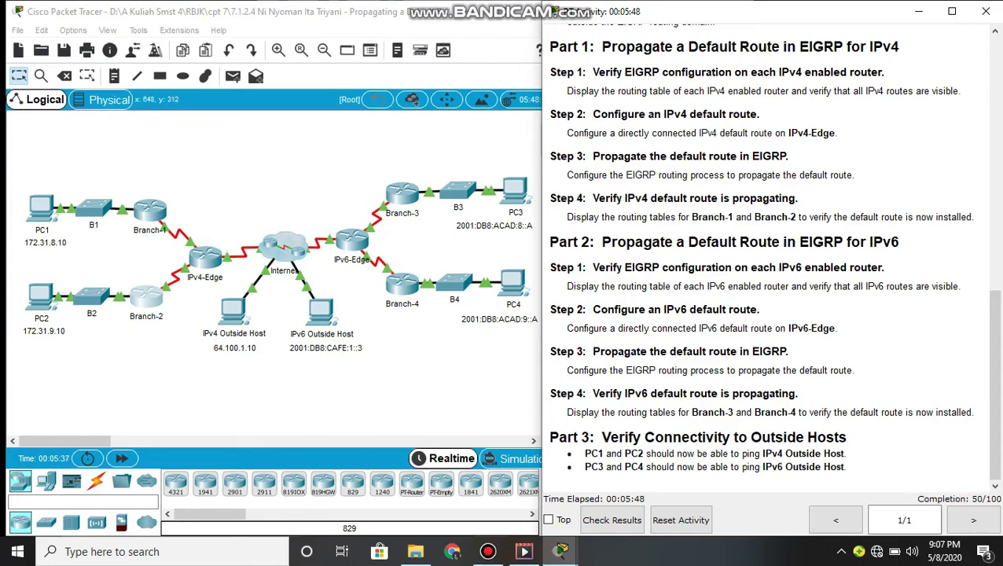
left_click(351, 240)
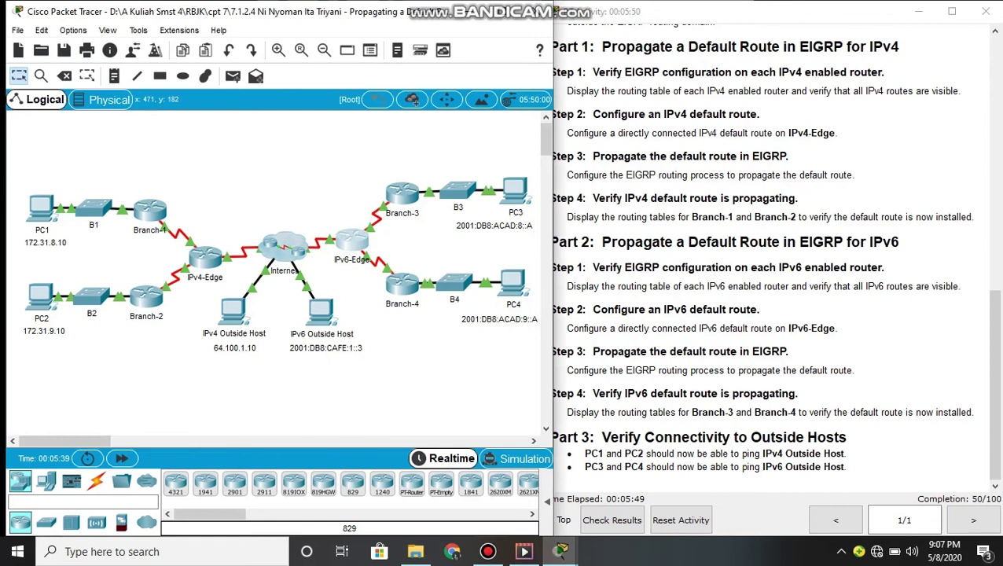
left_click(407, 99)
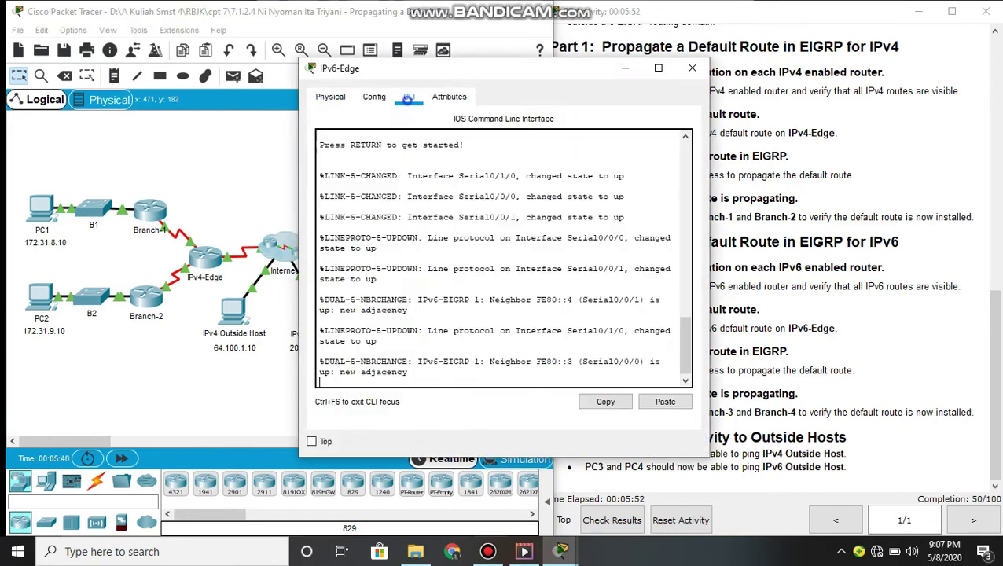
key("Return")
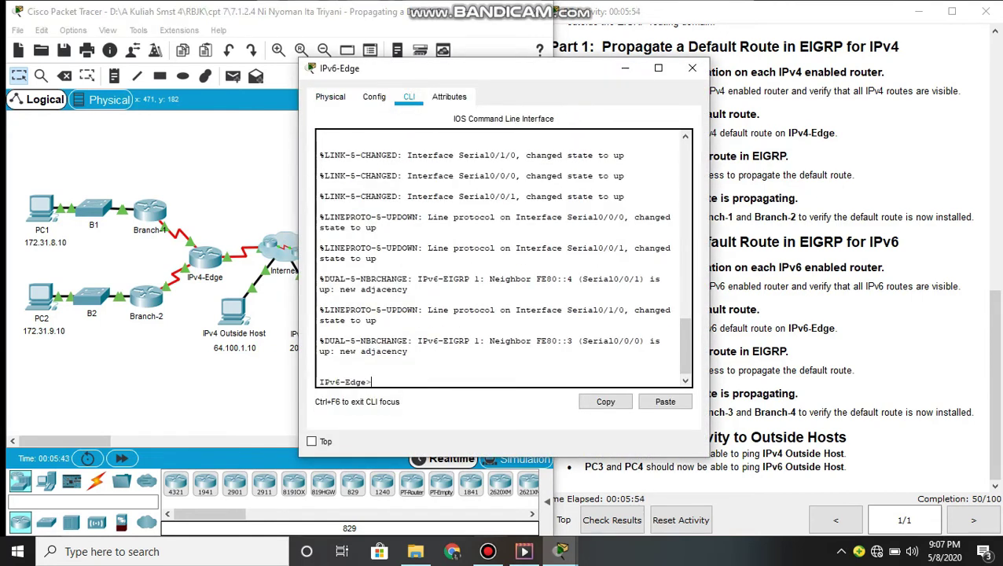
type("ena")
key("Tab")
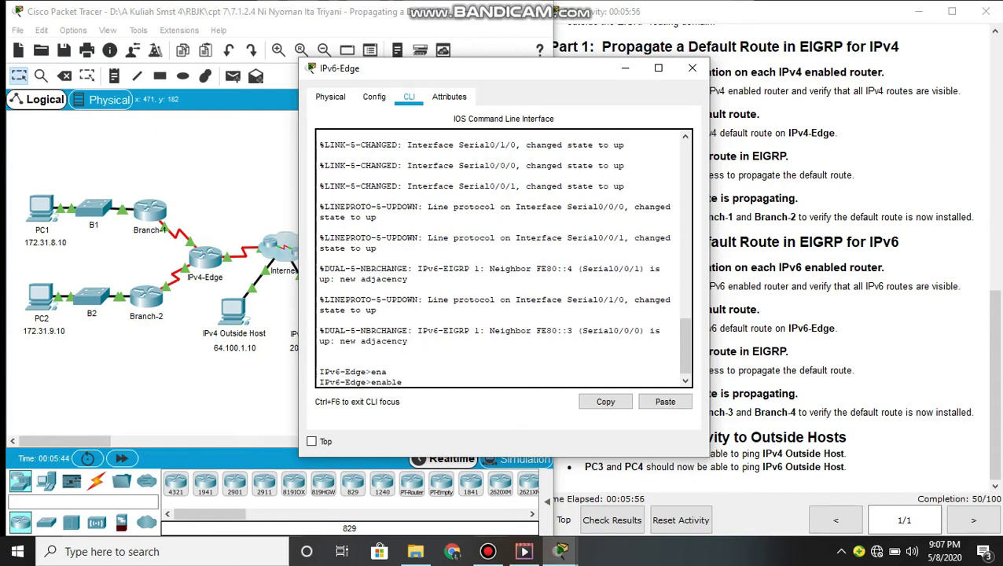
key("Return")
Step: Enter global configuration mode on IPv6-Edge with conf t
type("con")
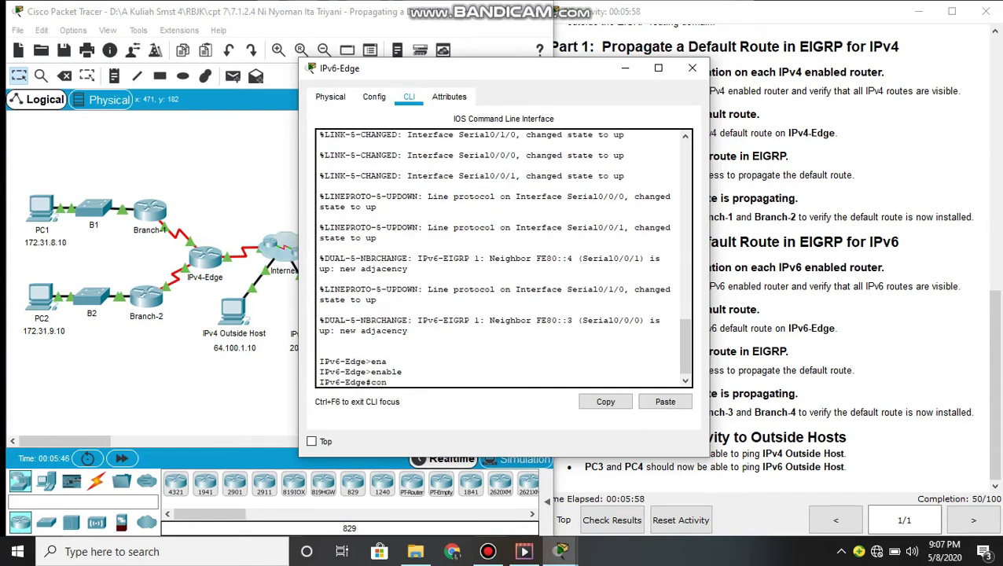
type("f t")
key("Return")
key("Return")
key("Return")
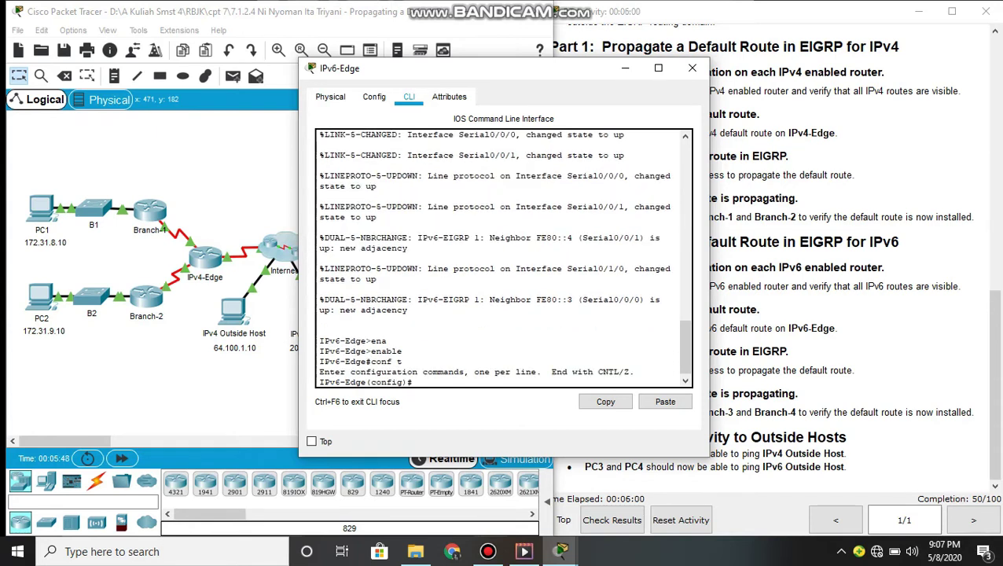
Step: Configure a directly connected IPv6 default route on IPv6-Edge with ipv6 route ::/0 serial 0/1/0
type("ipv")
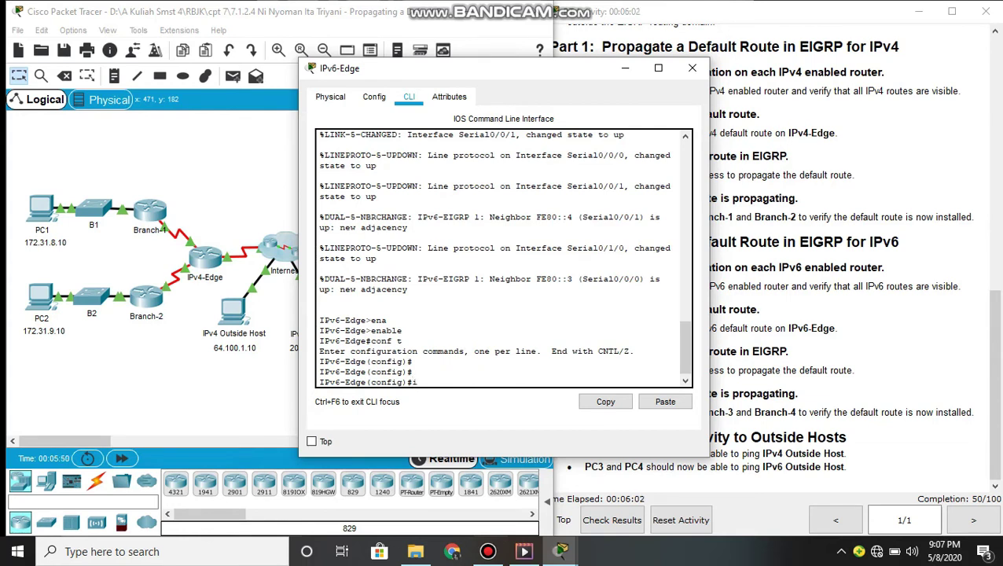
key("Tab")
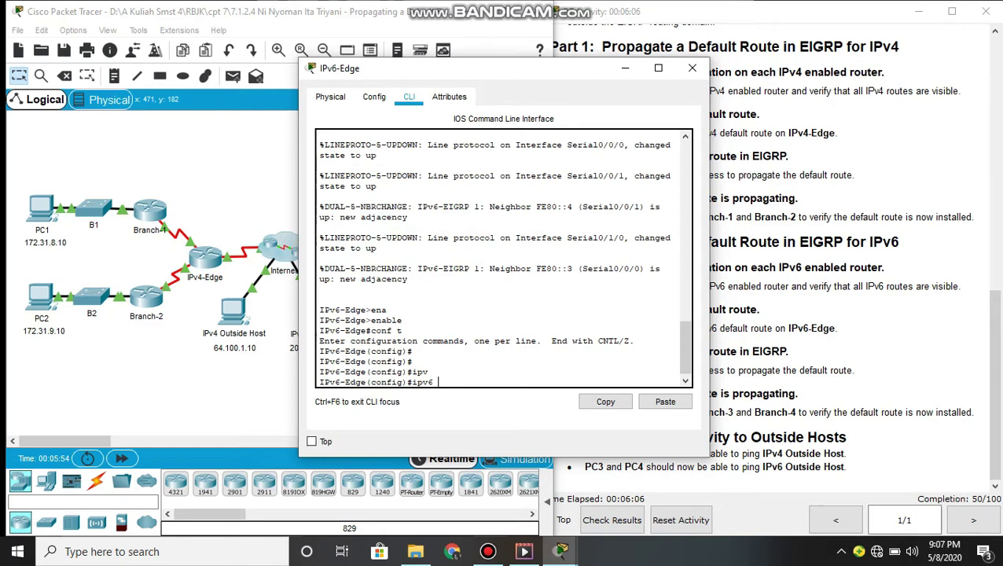
type("re")
type("i")
key("Tab")
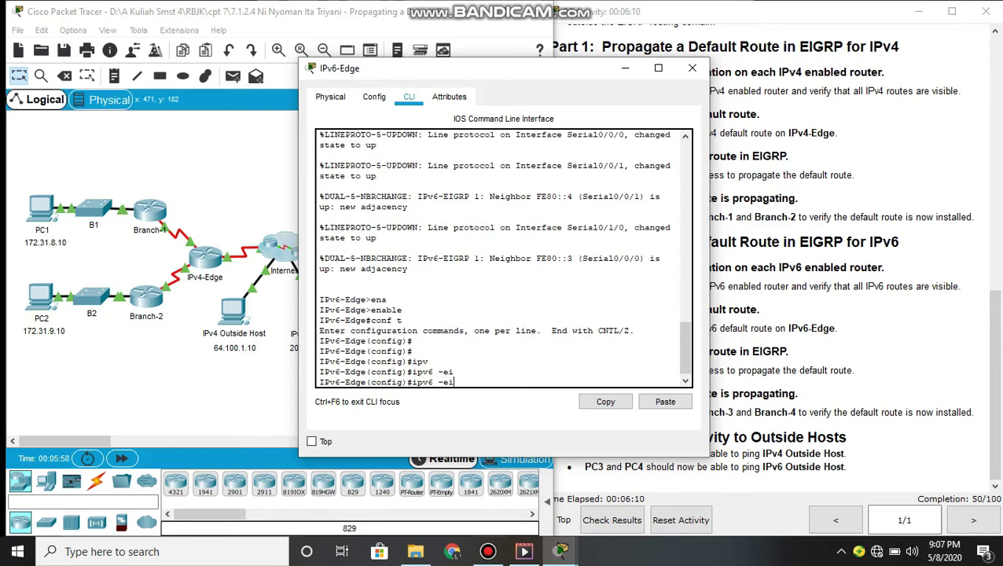
key("BackSpace")
key("BackSpace")
key("BackSpace")
key("BackSpace")
type("ro")
key("Tab")
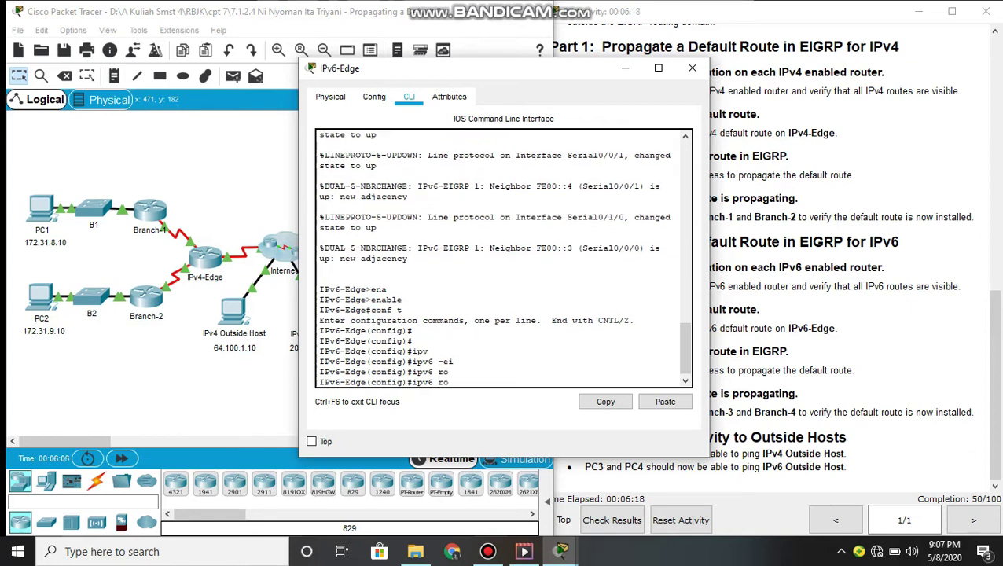
type("ut")
key("Tab")
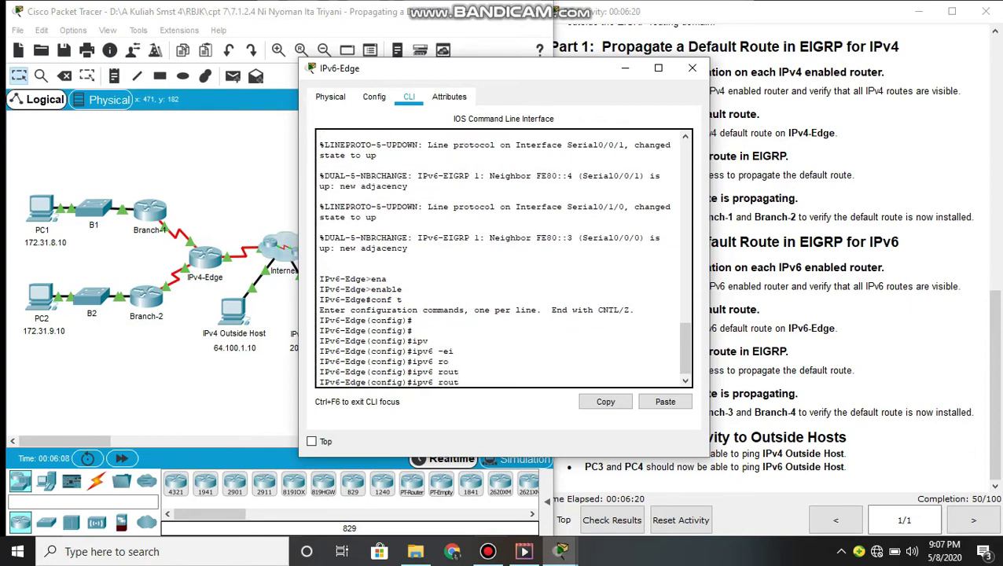
type("w")
key("BackSpace")
type("e ::/0 ser")
key("Tab")
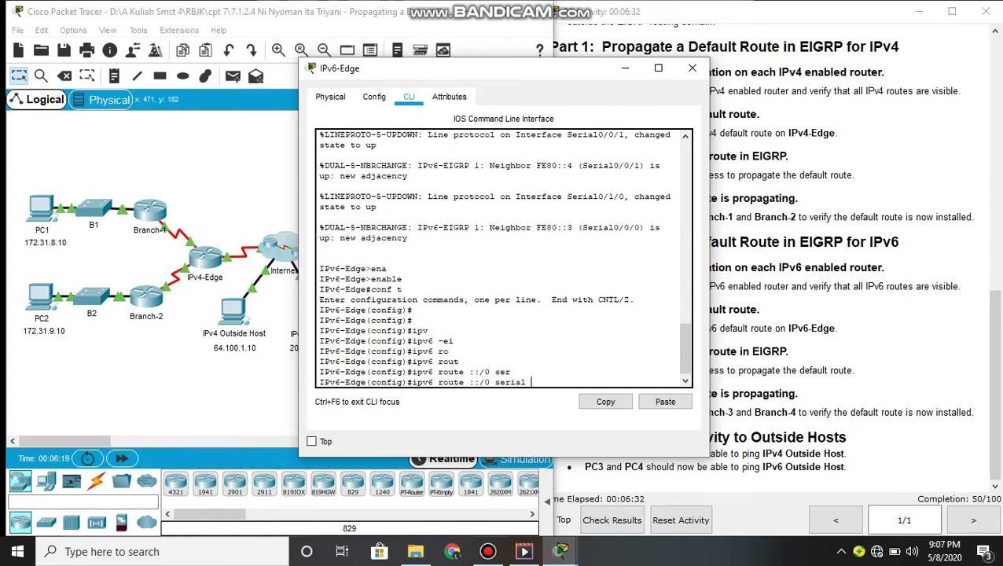
type("0/1/0")
key("Return")
key("Return")
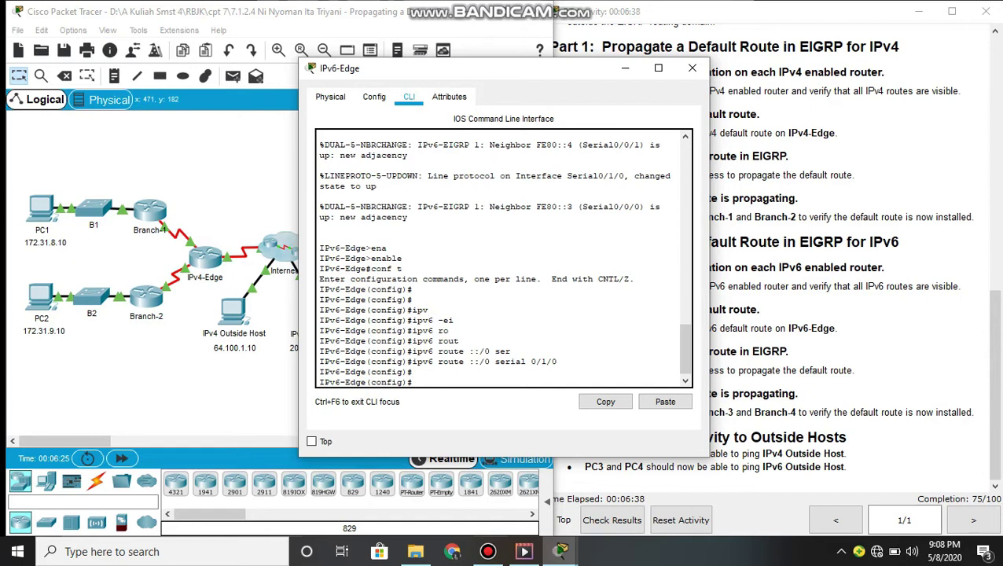
Step: Enter the IPv6 EIGRP routing process for autonomous system 1 on IPv6-Edge with ipv6 router eigrp 1
left_click(784, 209)
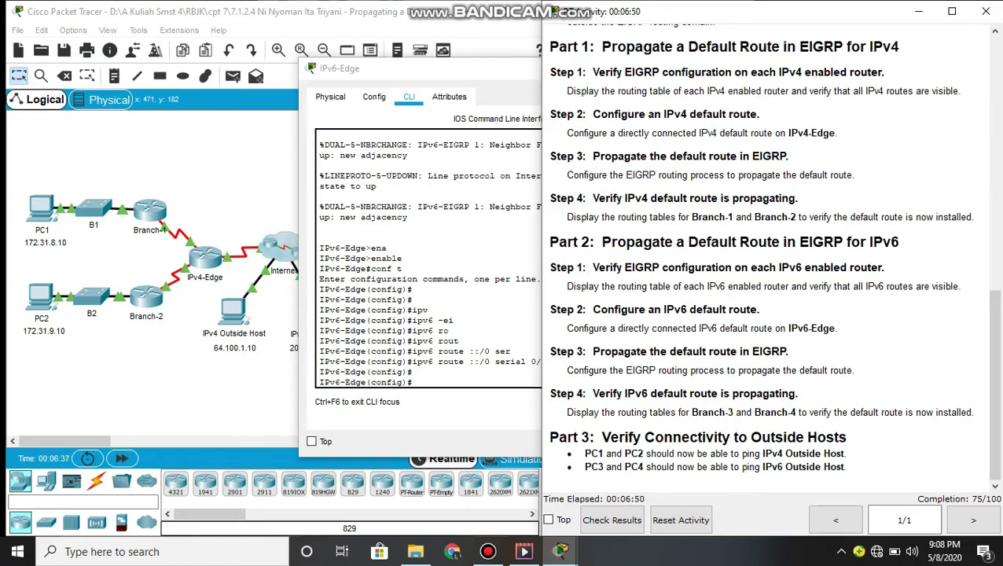
left_click(446, 385)
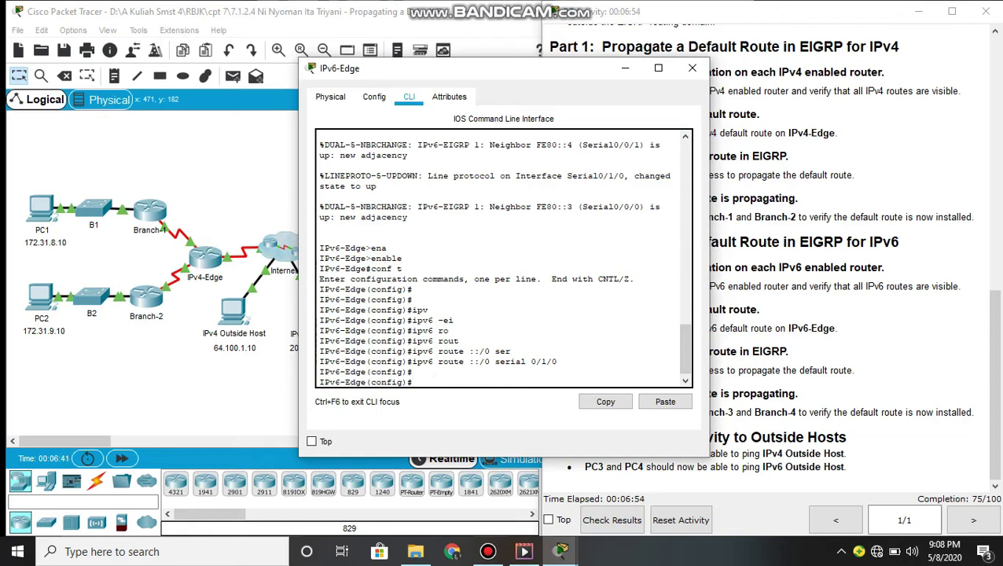
type("ipv")
key("Tab")
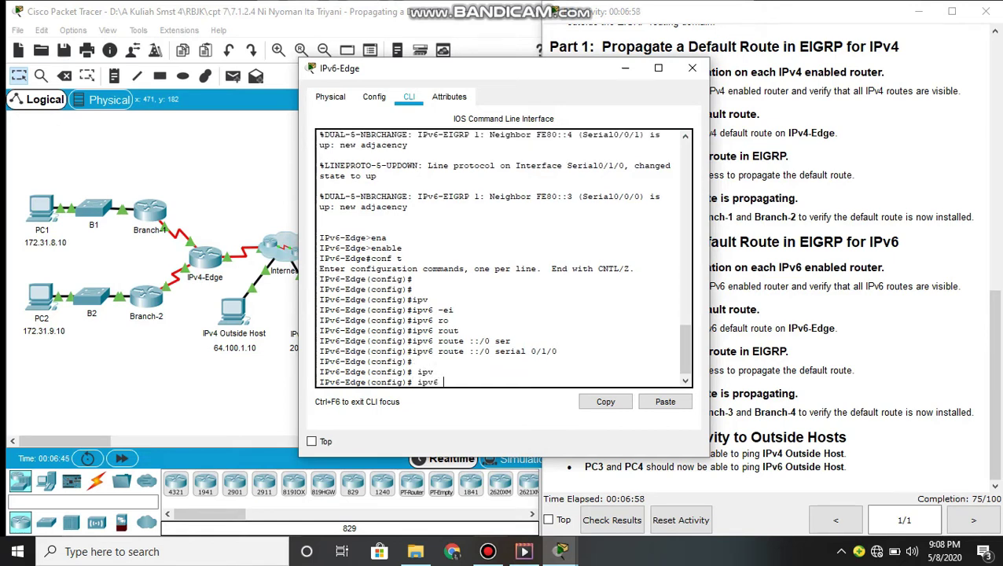
type("ro")
key("Tab")
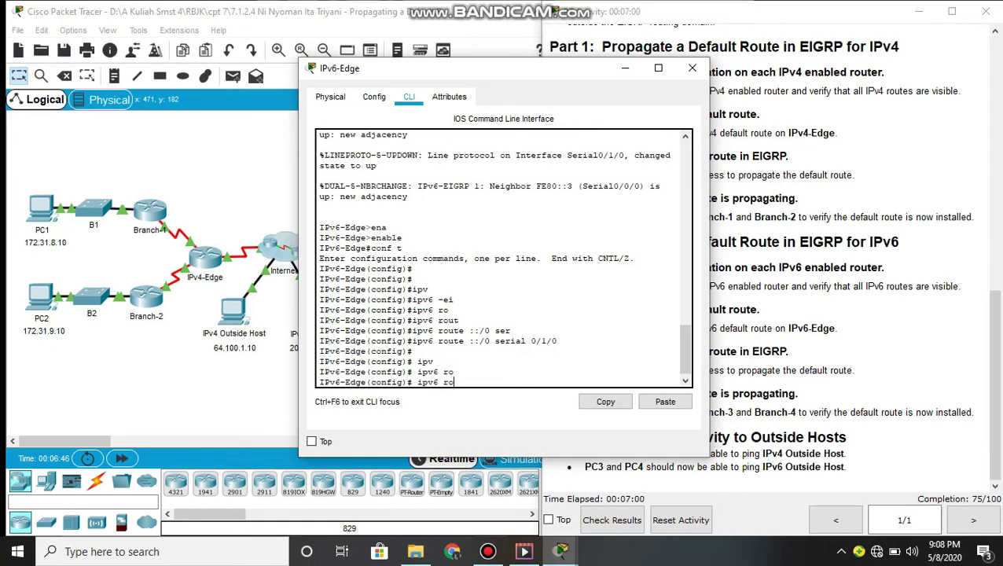
type("ut")
key("Tab")
type("e ei")
key("Tab")
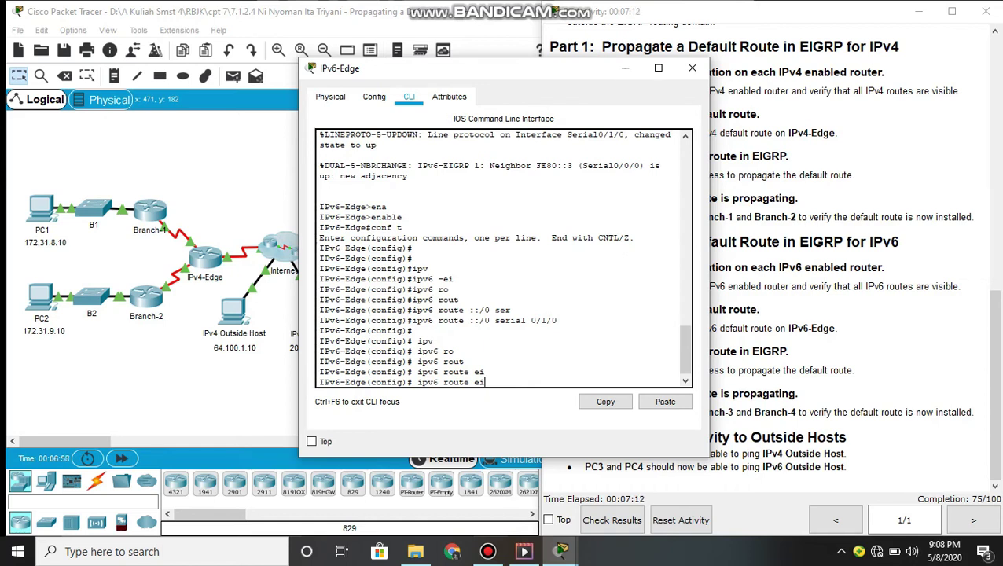
key("BackSpace")
key("Tab")
type("r")
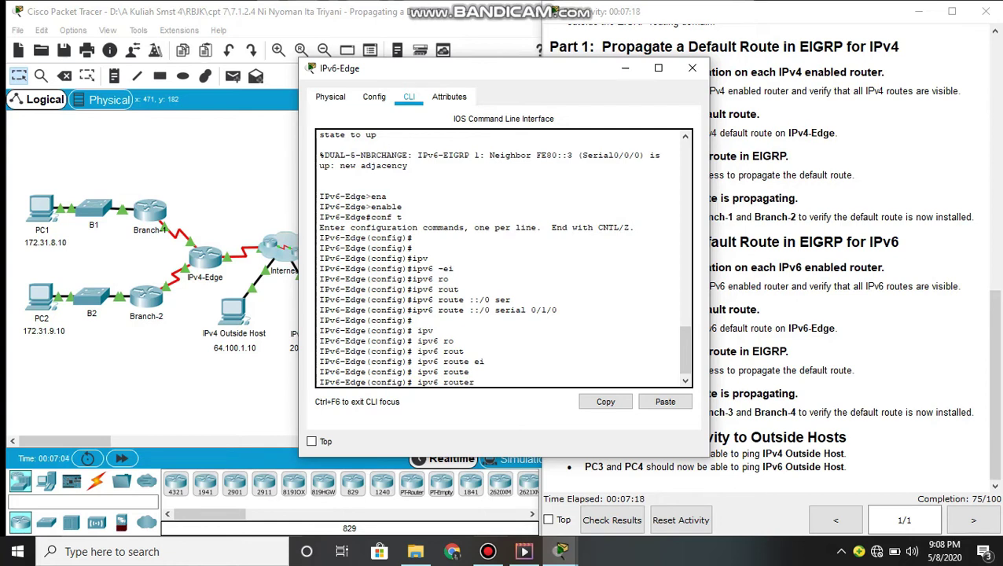
type(" ei")
key("Tab")
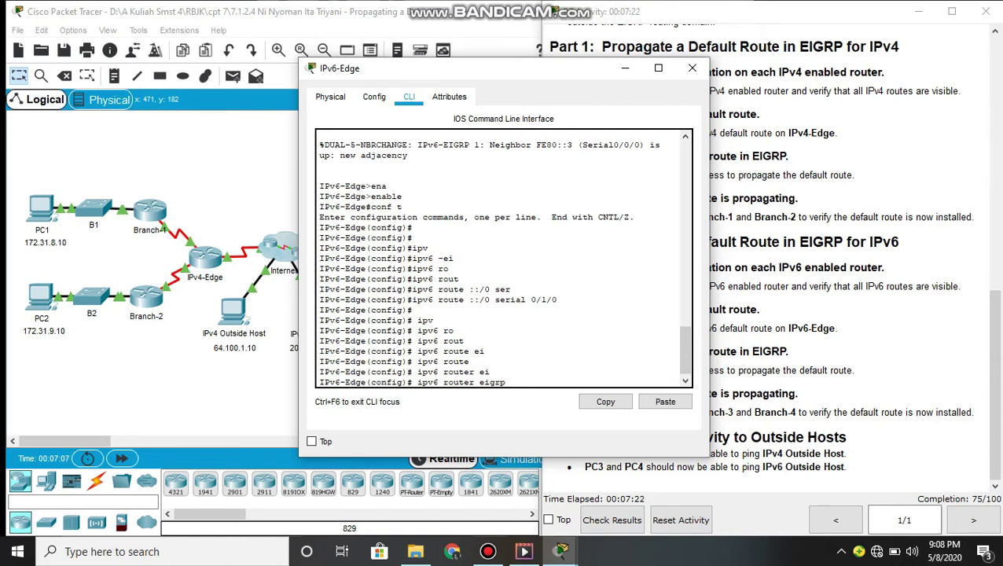
type("1")
key("Return")
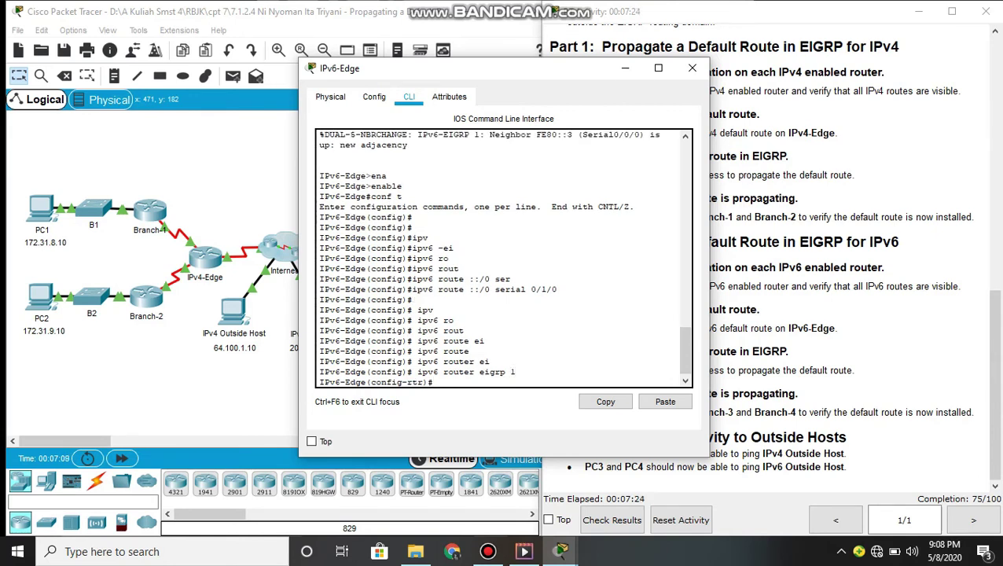
Step: Propagate the IPv6 default route in EIGRP on IPv6-Edge with redistribute static
left_click(767, 417)
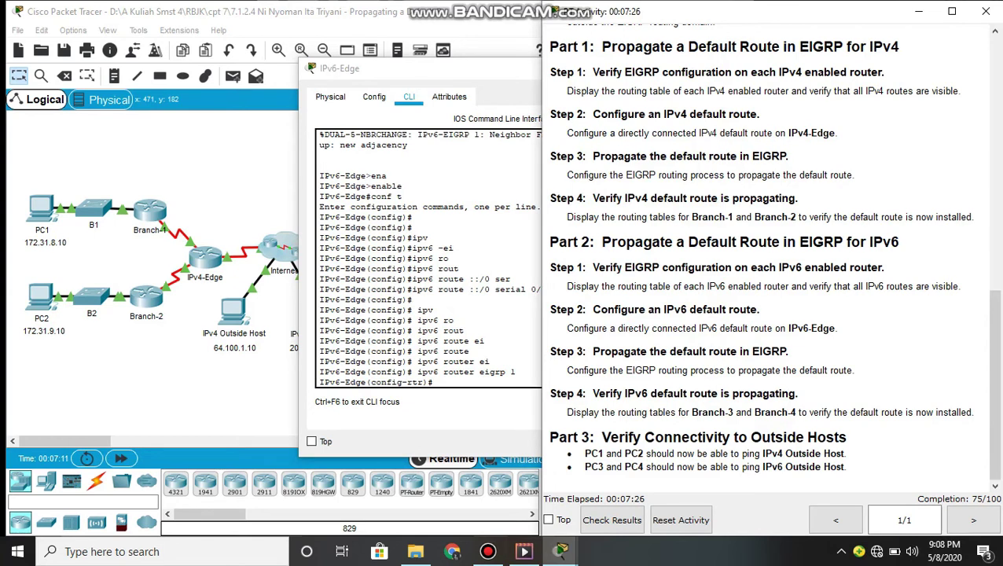
left_click(462, 384)
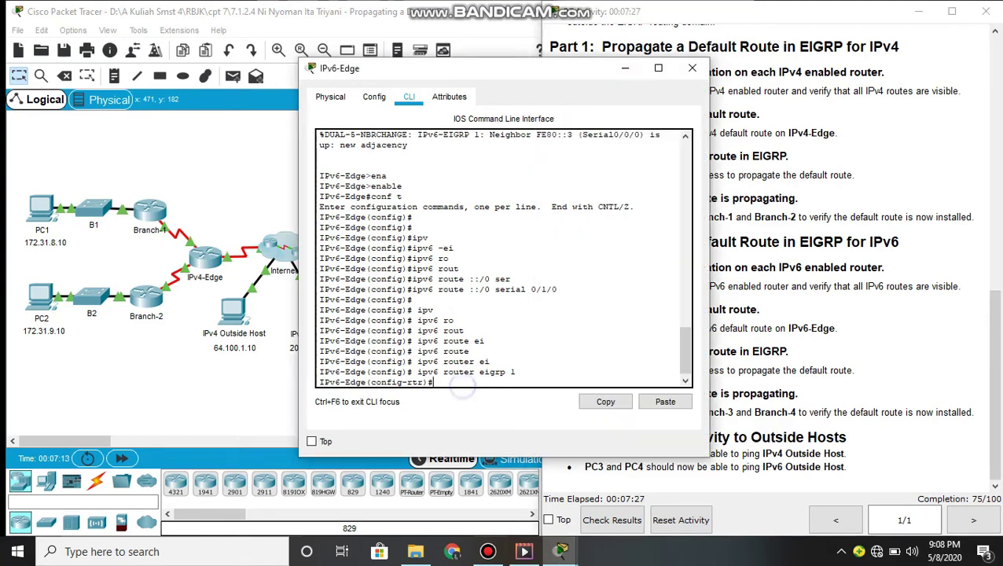
type("red")
key("Tab")
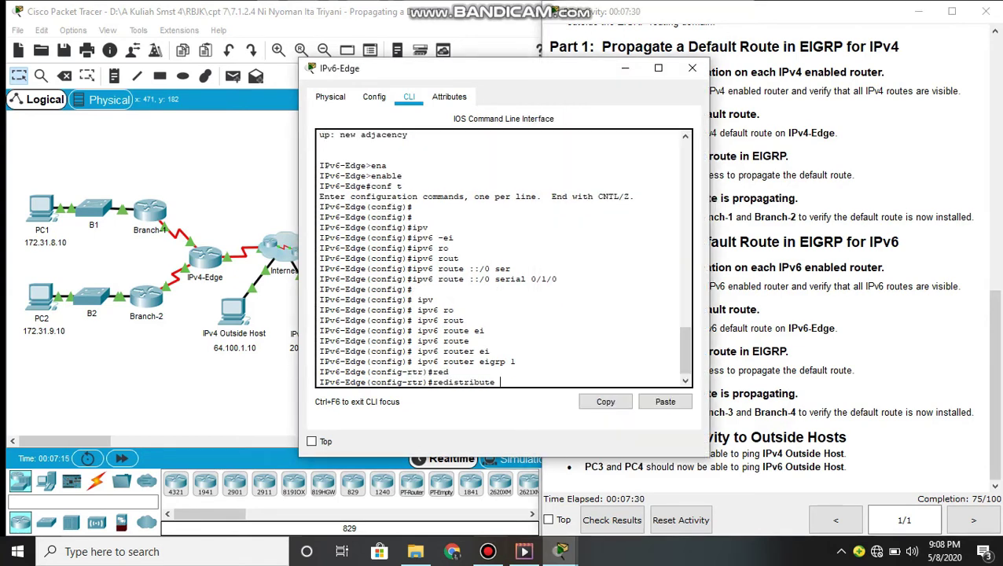
type("st")
key("Tab")
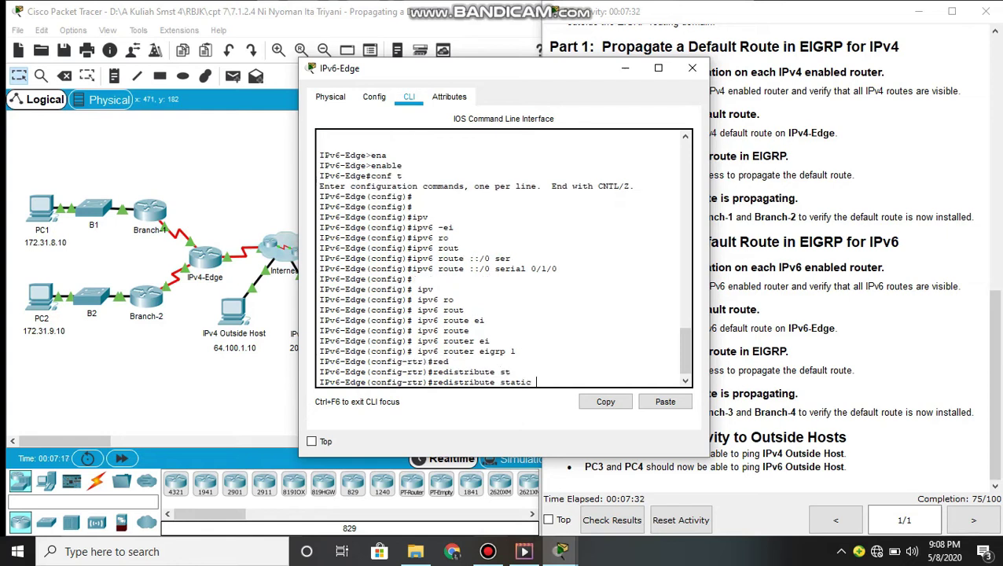
key("Return")
key("Return")
key("Return")
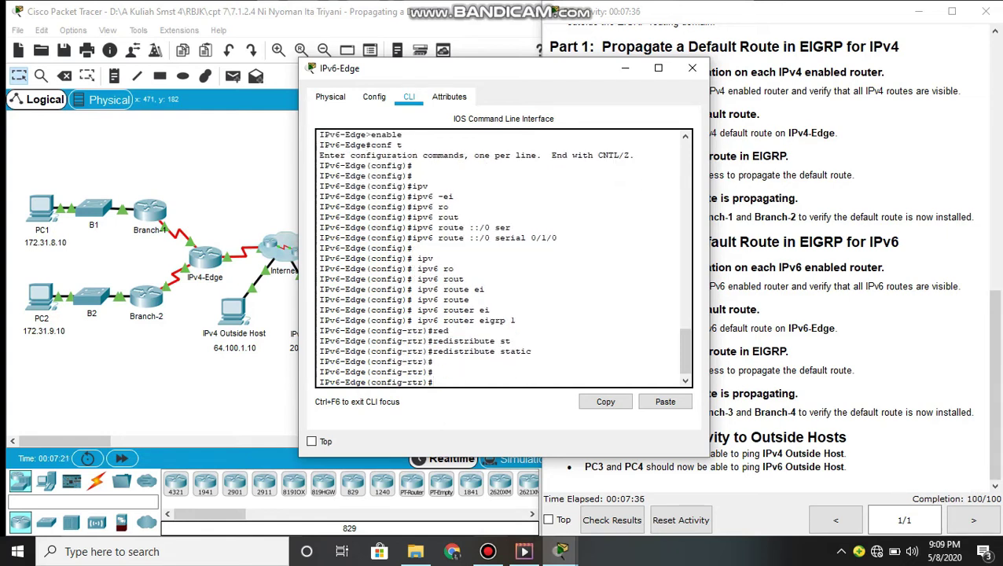
Step: Check the activity results, examine the status and score of the assessment items, and close the results
left_click(837, 392)
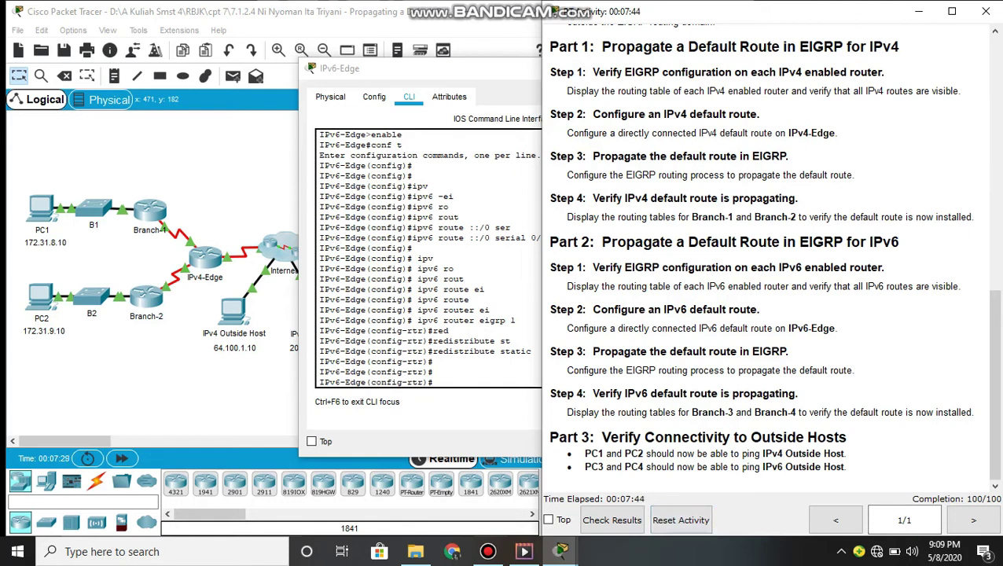
left_click(612, 520)
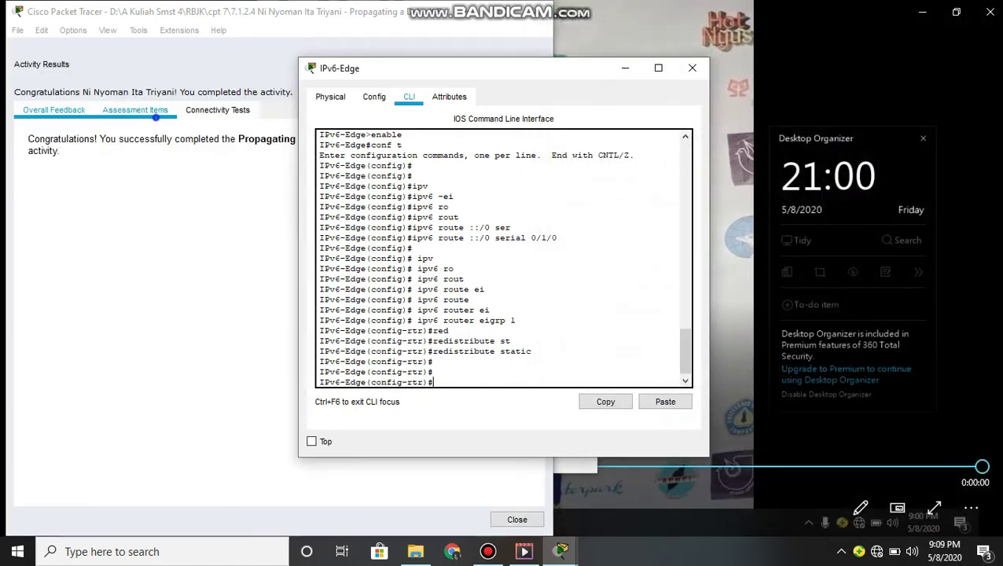
left_click(135, 110)
left_click(62, 181)
left_click(103, 284)
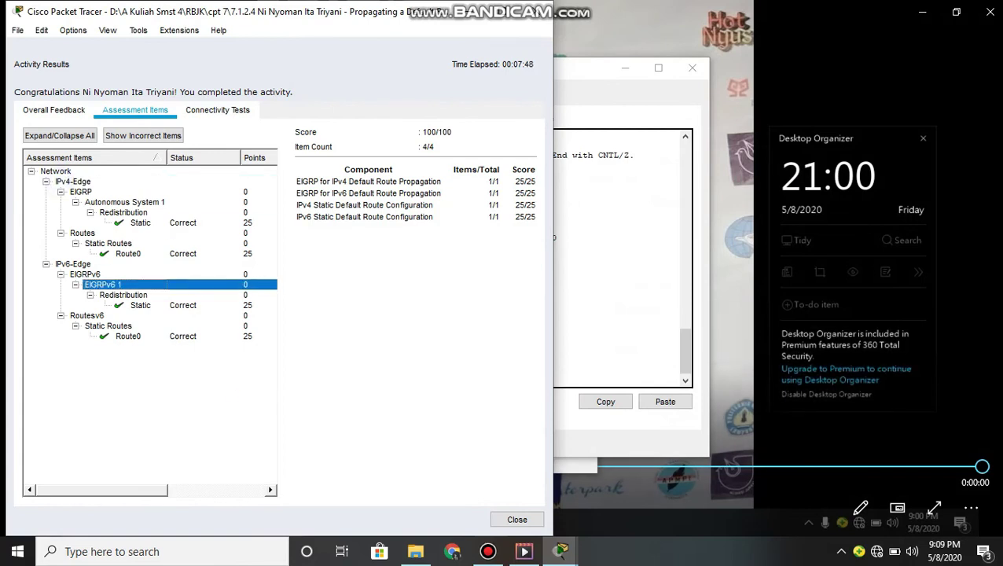
left_click(517, 520)
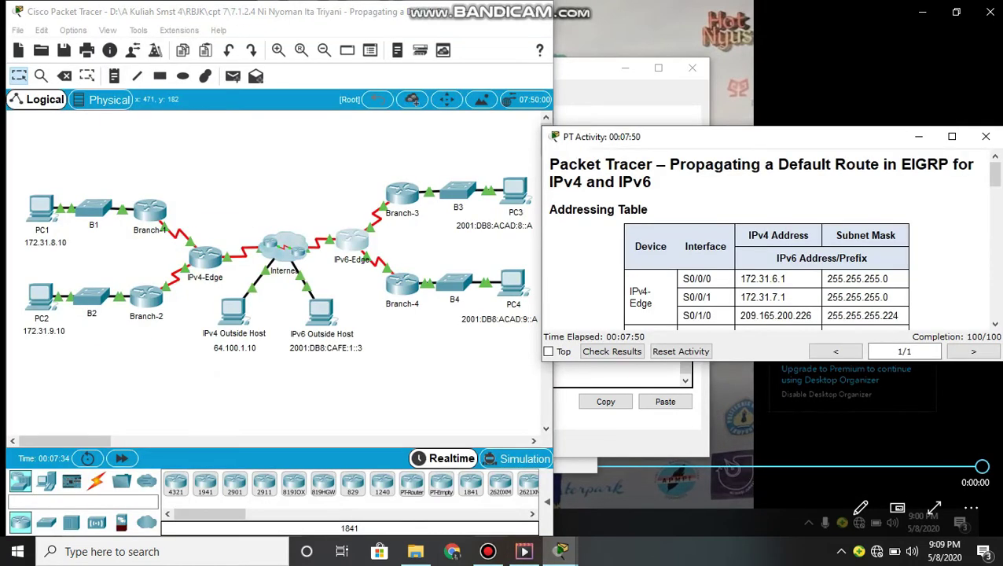
Step: Move the activity instructions window up beside the topology and show its Part 2 and Part 3 instructions
left_click_drag(779, 127, 761, 1)
scroll(775, 236, "down", 1)
scroll(770, 275, "down", 10)
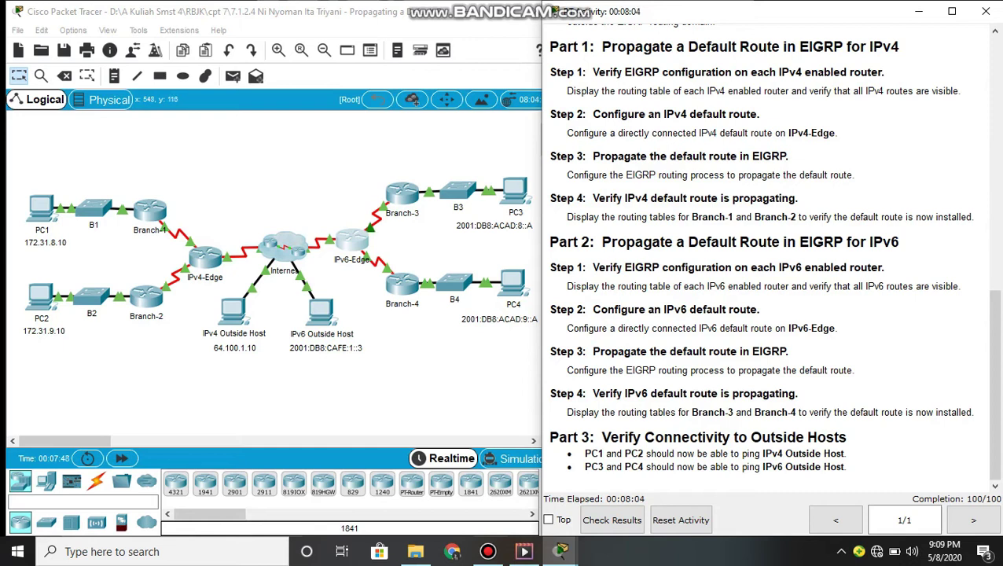
Step: Open the command line of router Branch-3 and enter privileged EXEC mode with enable
left_click(406, 194)
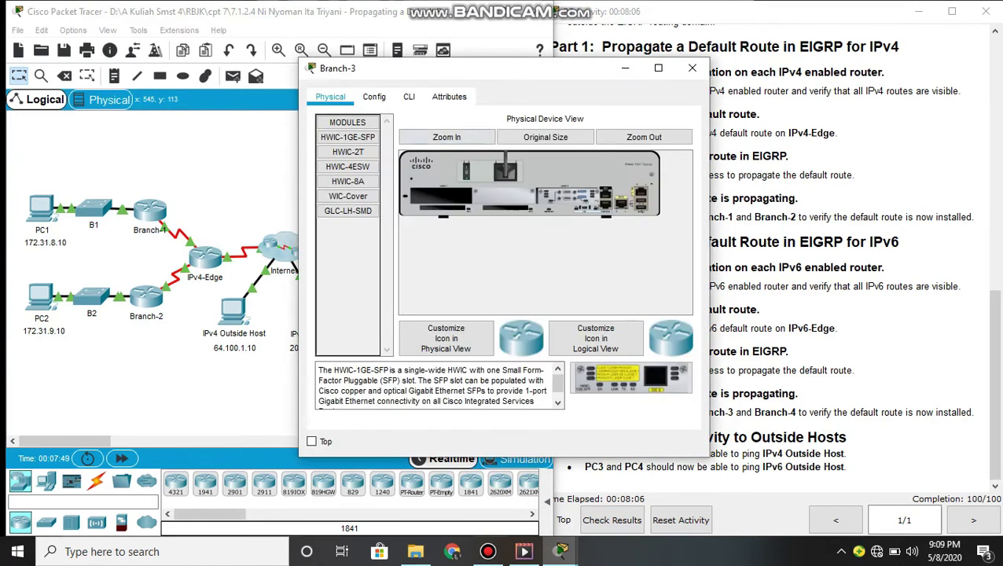
left_click(408, 96)
key("Return")
type("ena")
key("Tab")
key("Return")
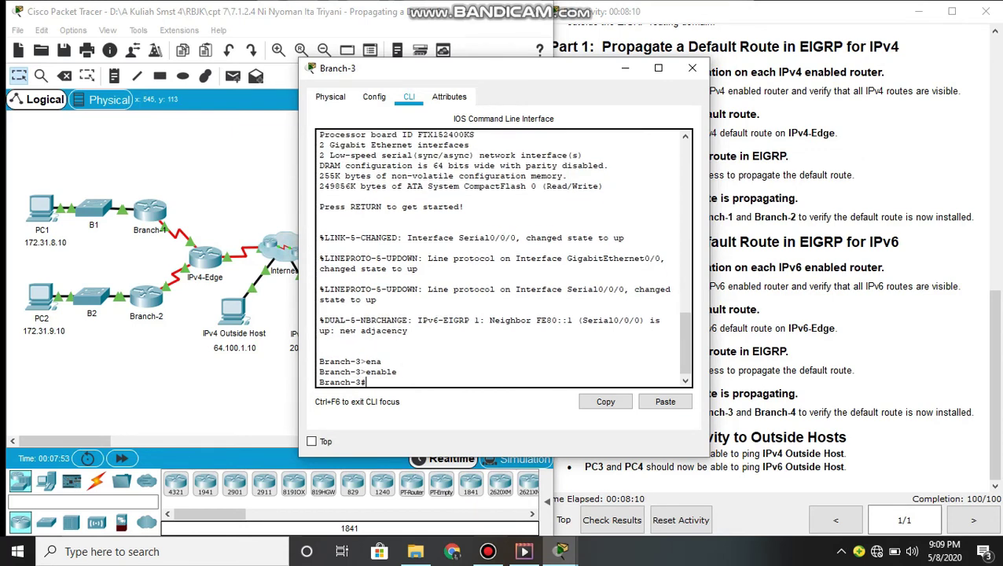
Step: Display Branch-3's routing table with show ip route and examine the output
type("sh")
key("Tab")
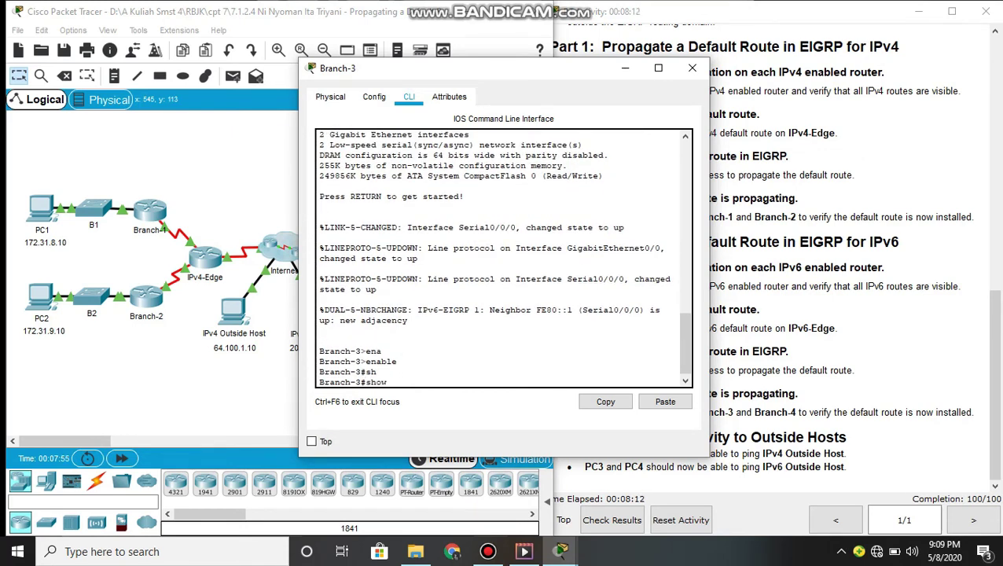
type("ip ro")
key("Tab")
key("Return")
key("Return")
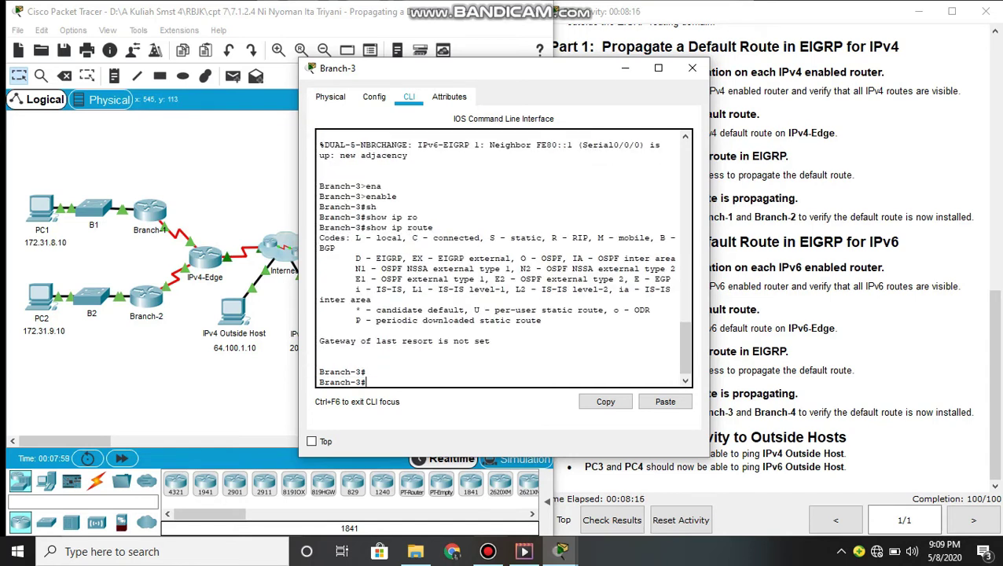
left_click_drag(336, 309, 318, 247)
left_click(510, 400)
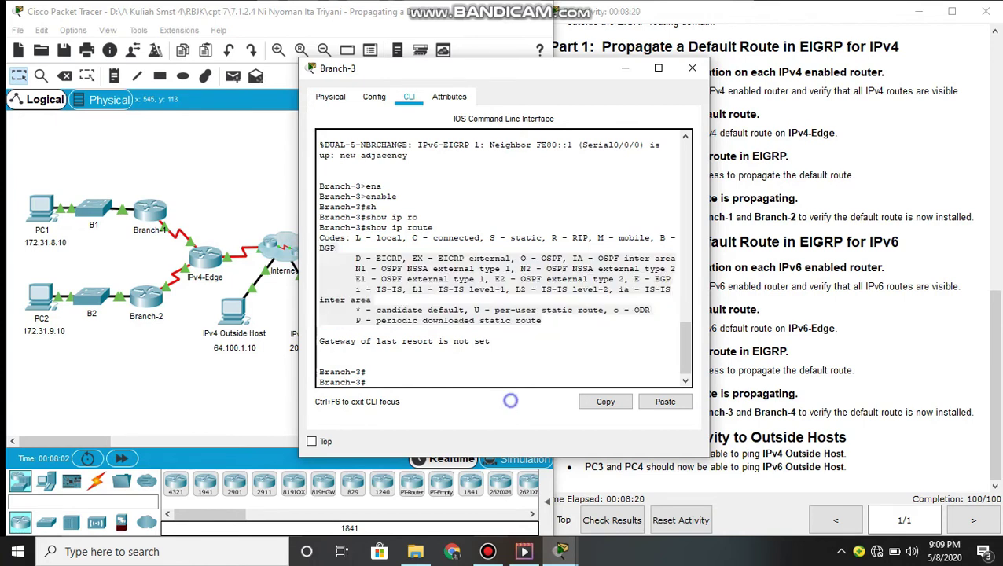
Step: Review the IPv6 default route verification and outside host connectivity instructions, and return to the topology
left_click(755, 354)
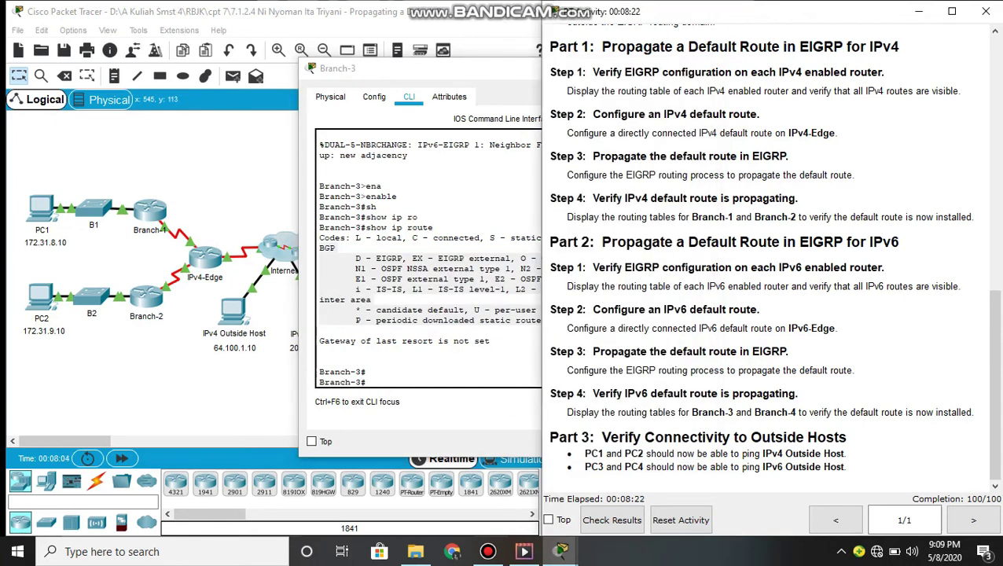
left_click(221, 390)
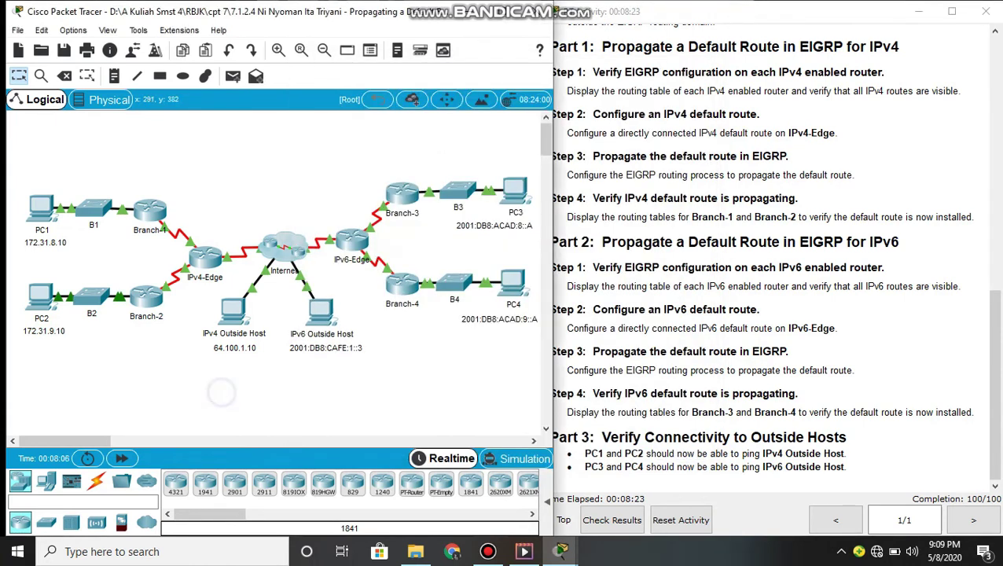
left_click(658, 413)
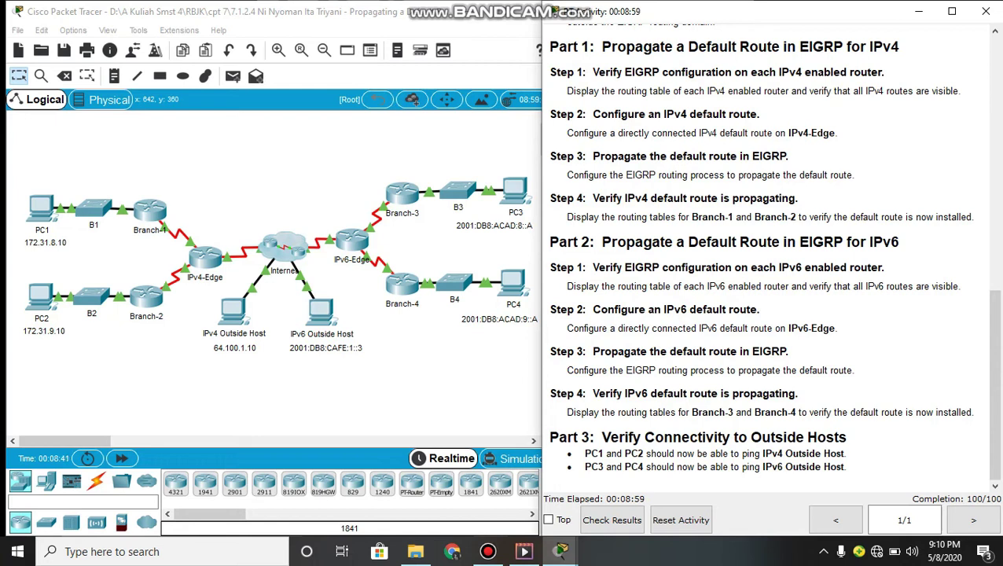
left_click(479, 376)
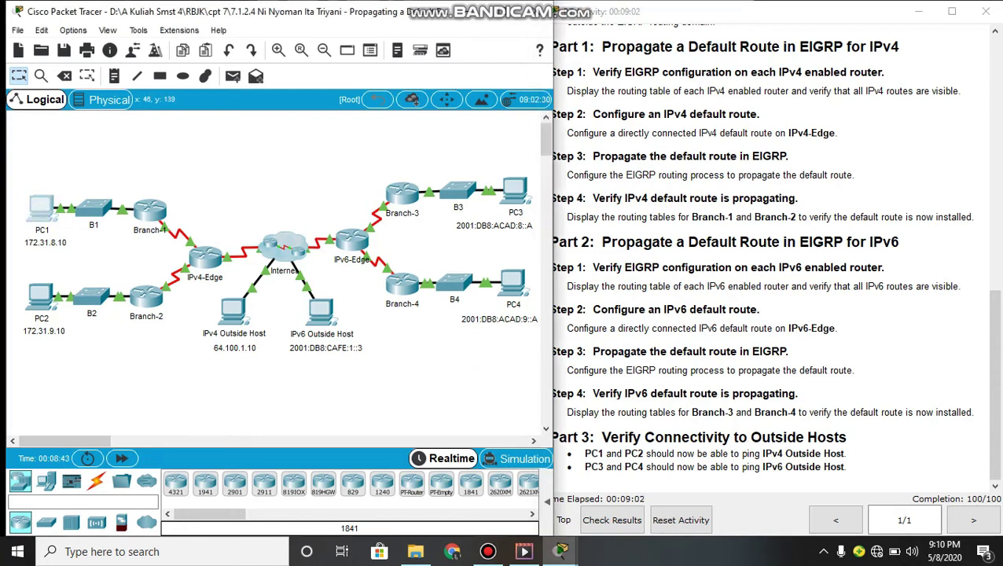
Step: Ping IPv4 Outside Host at 64.100.1.10 from PC1's Command Prompt, and close the PC1 window
left_click(41, 208)
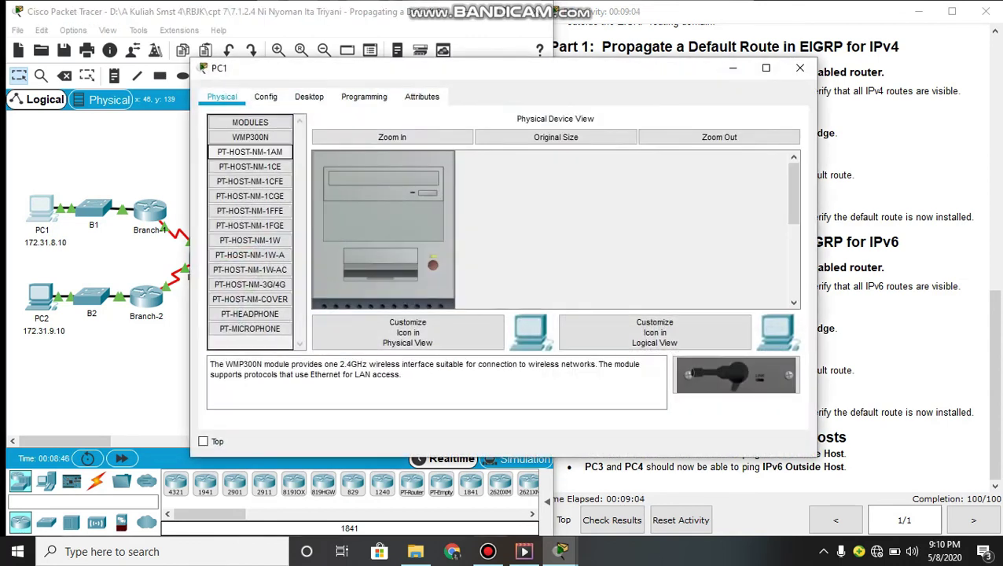
left_click(309, 96)
left_click(613, 146)
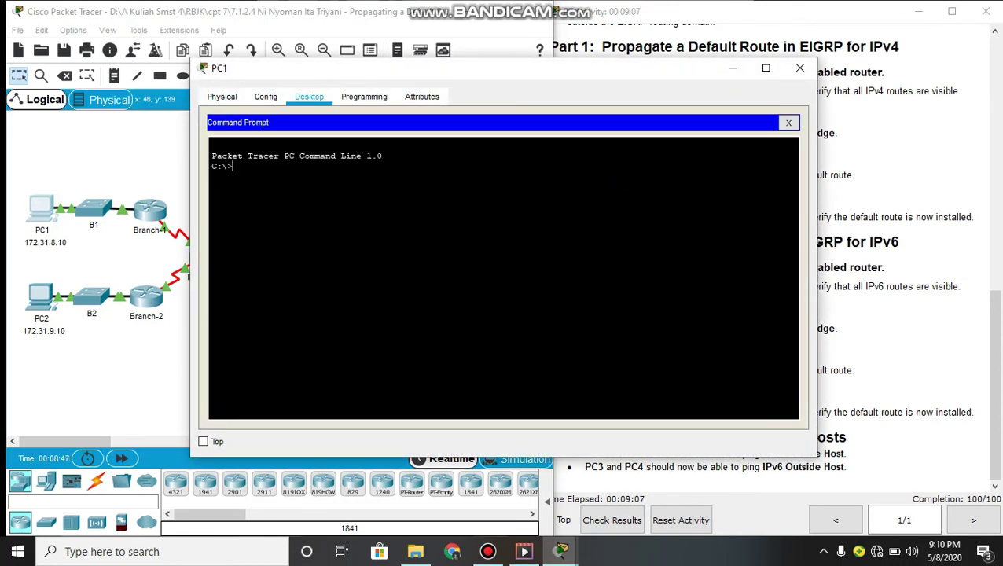
type("ping 64.100.1.10")
key("Return")
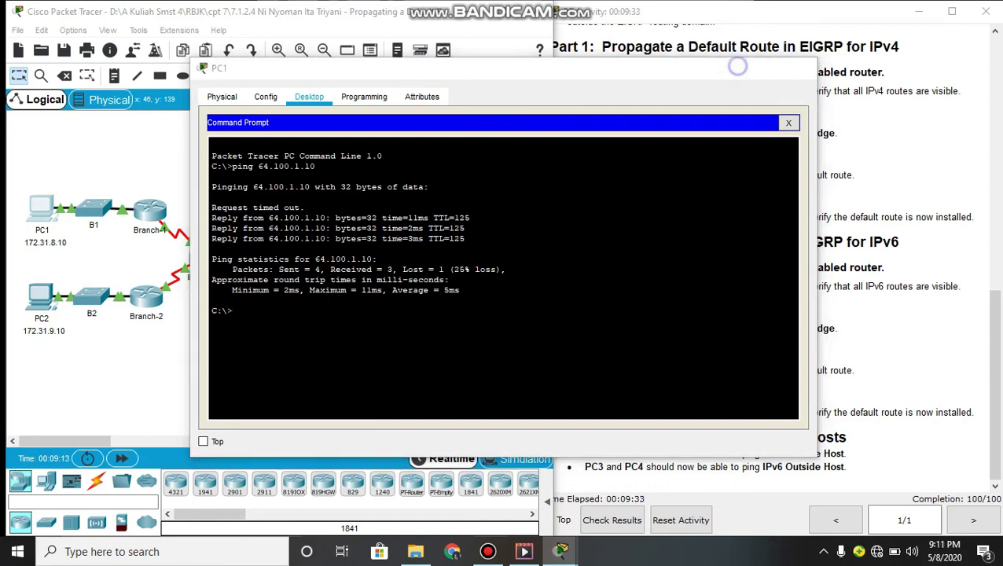
left_click(800, 68)
Step: Ping IPv4 Outside Host at 64.100.1.10 from PC2's Command Prompt, and minimize the PC2 window
left_click(41, 297)
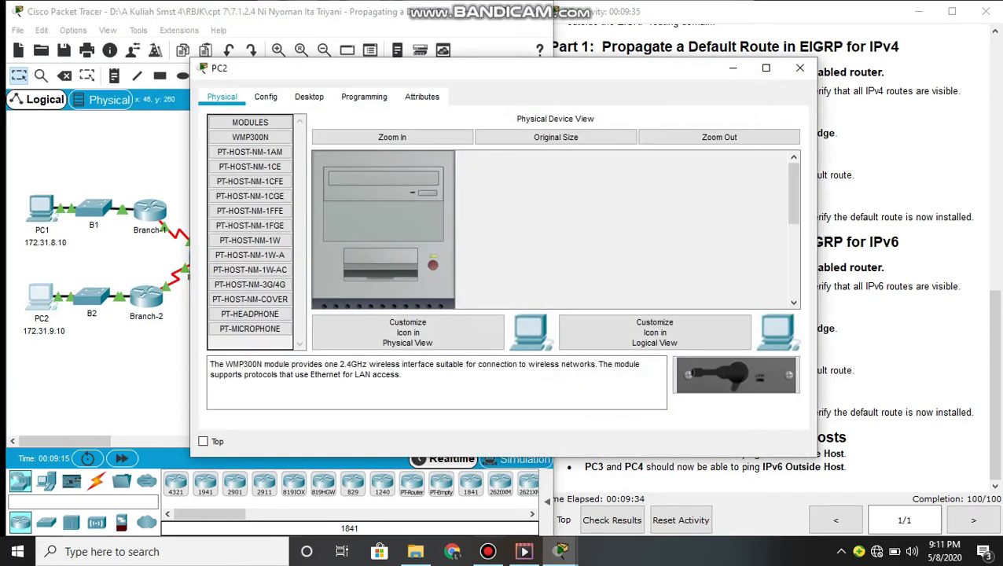
left_click(309, 96)
left_click(615, 165)
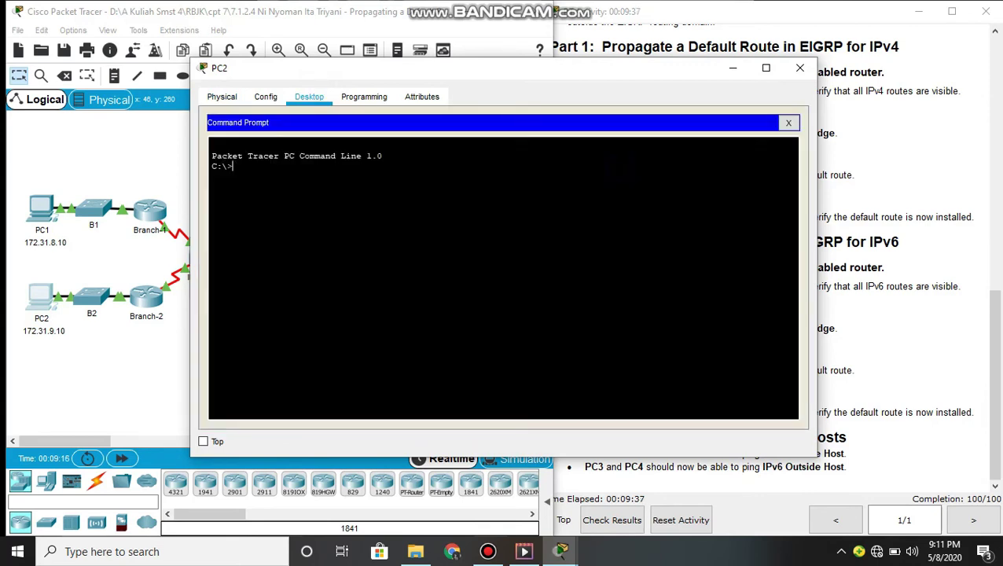
type("ping 64.100.1.10")
key("Return")
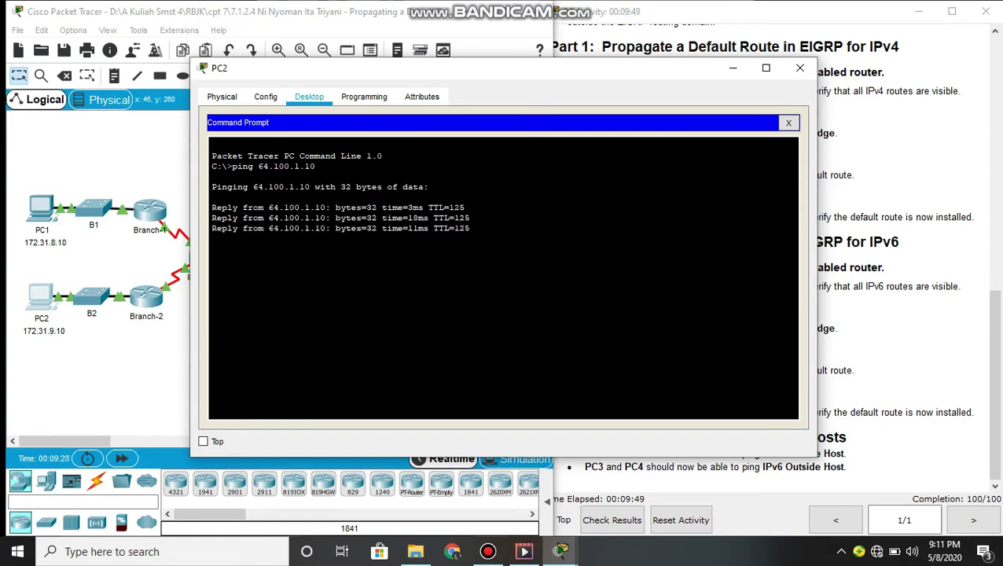
left_click(733, 68)
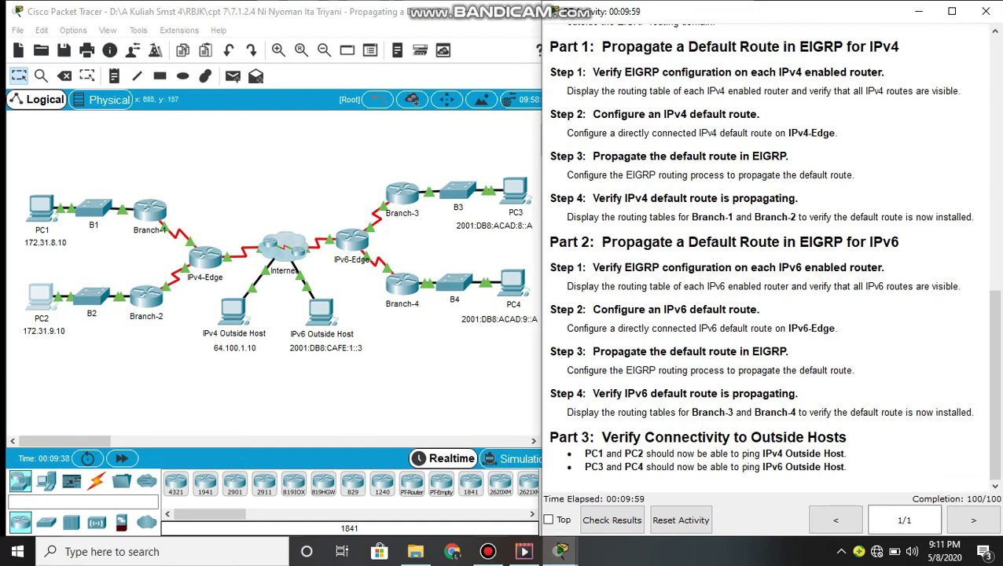
Step: Open PC3's Command Prompt and try to ping IPv6 Outside Host using the address 2001:DB*:CAFE:1::3
left_click(515, 191)
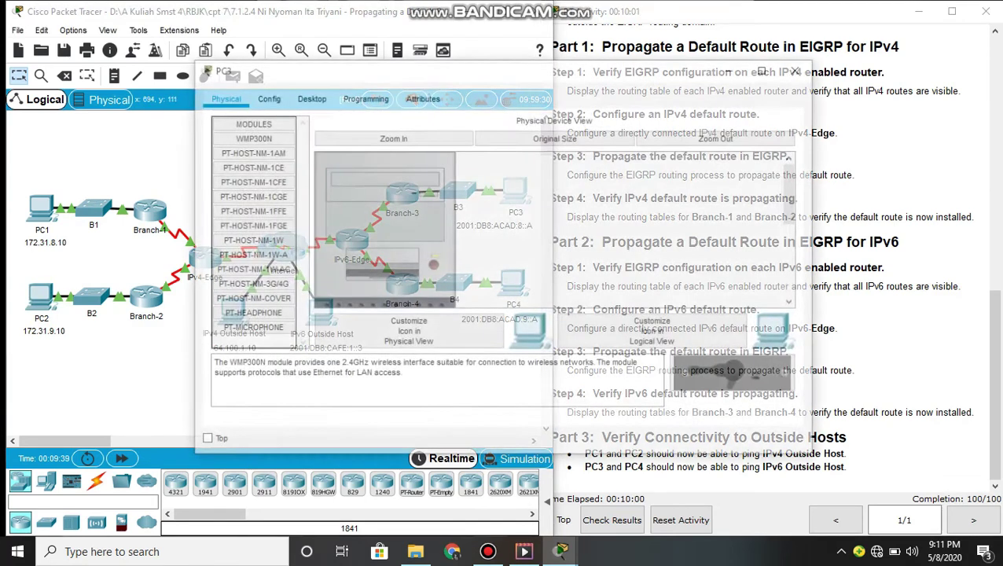
left_click(309, 96)
left_click(613, 146)
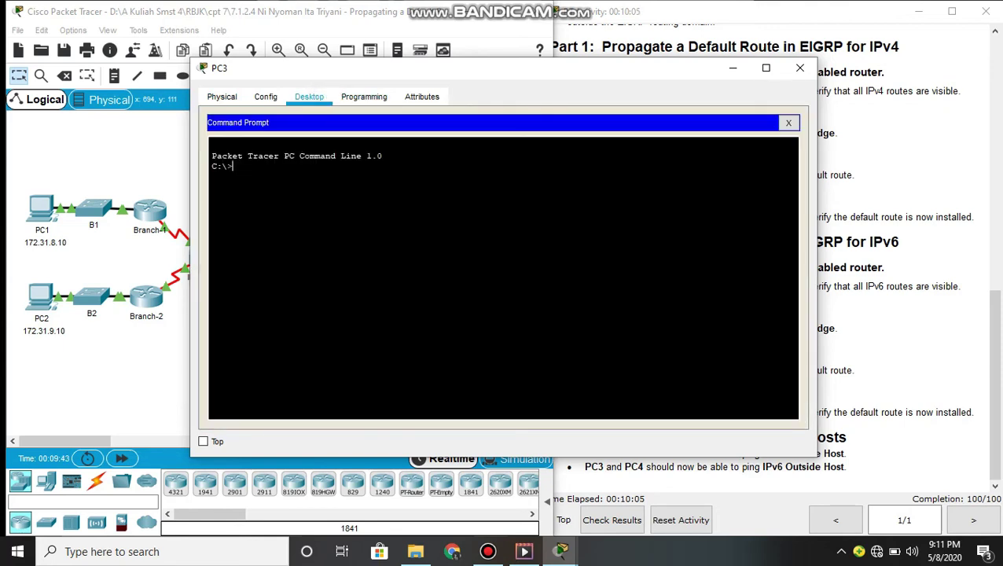
type("ping 2001:DB8:CAFE")
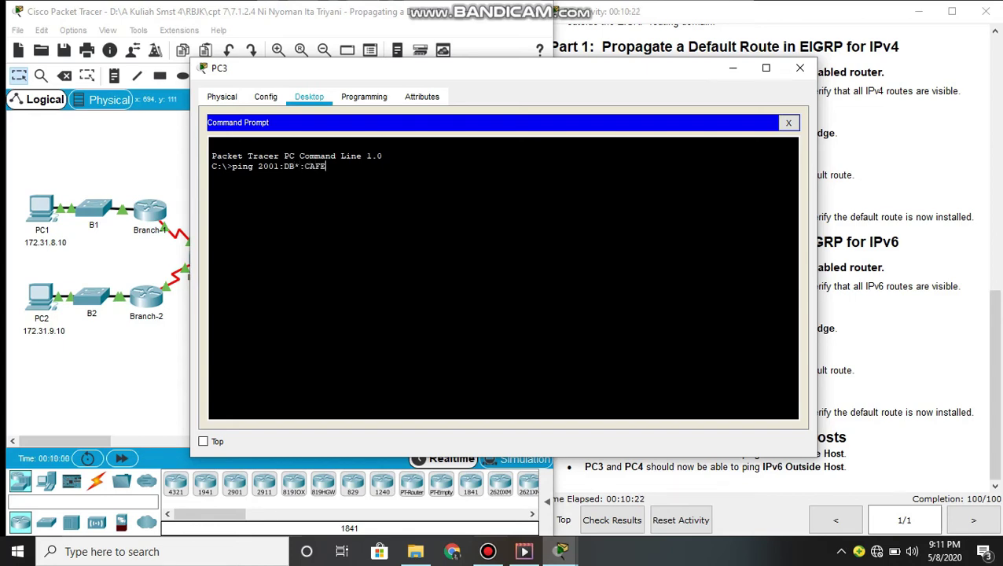
type(":1::3")
key("Return")
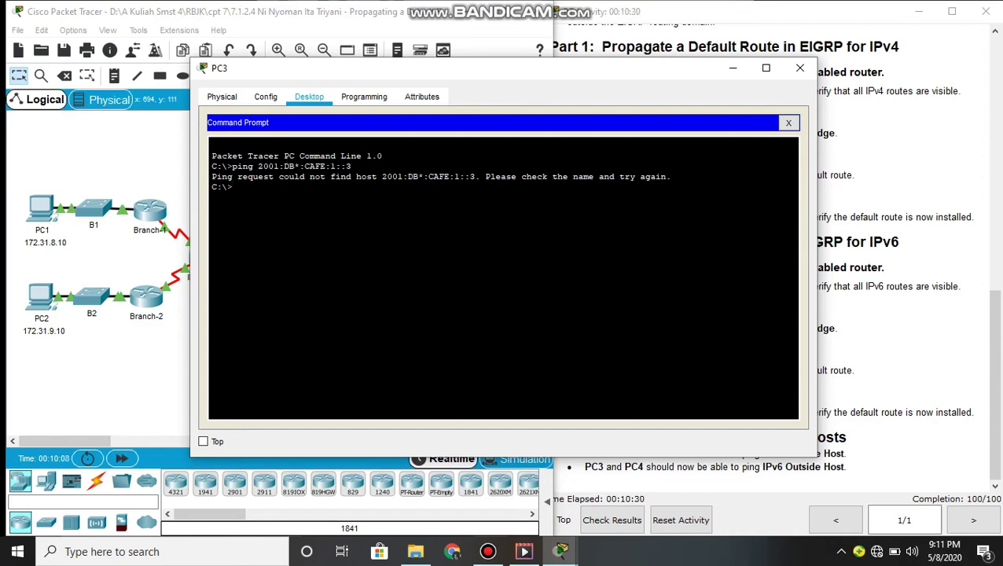
Step: Recall the ping command, correct its address to 2001:DB8:CAFE:1::3, run it from PC3, and close the PC3 window
key("Up")
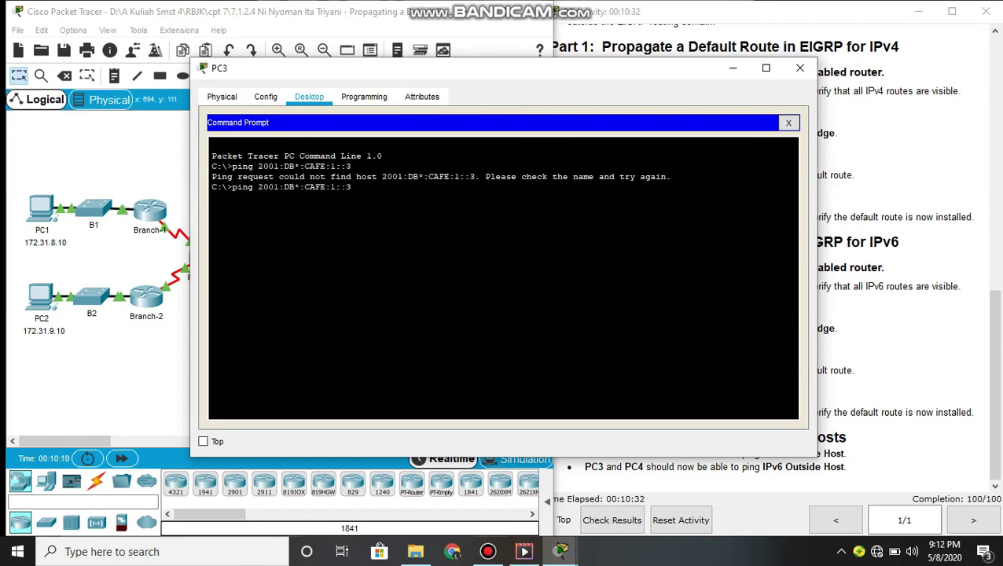
key("Left")
key("Left")
key("Left")
key("Left")
key("Left")
key("Left")
key("Left")
key("Left")
key("Left")
key("BackSpace")
type("8")
key("Right")
key("Right")
key("Right")
key("Right")
key("Right")
key("Right")
key("Right")
key("Right")
key("Right")
key("Right")
key("Return")
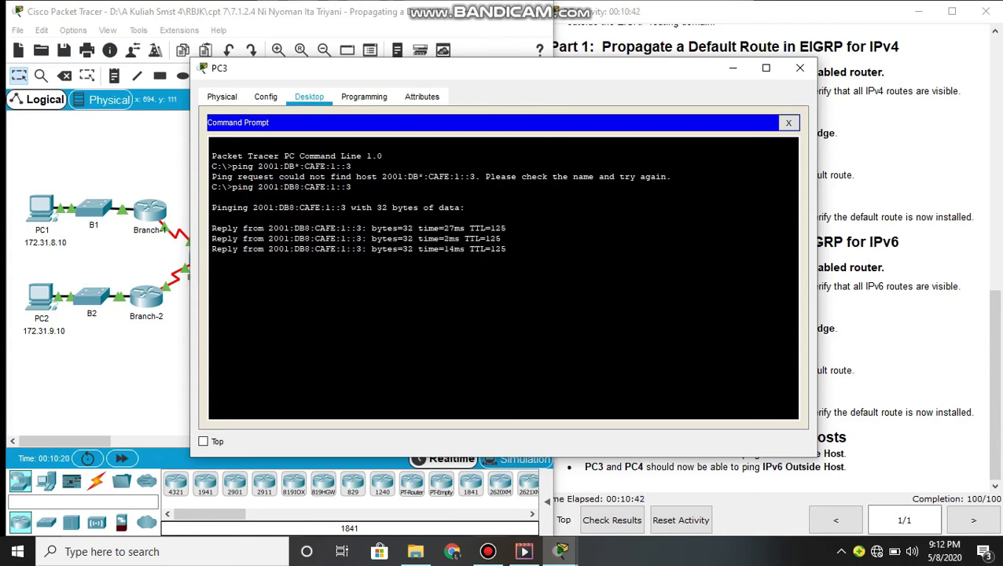
left_click(801, 67)
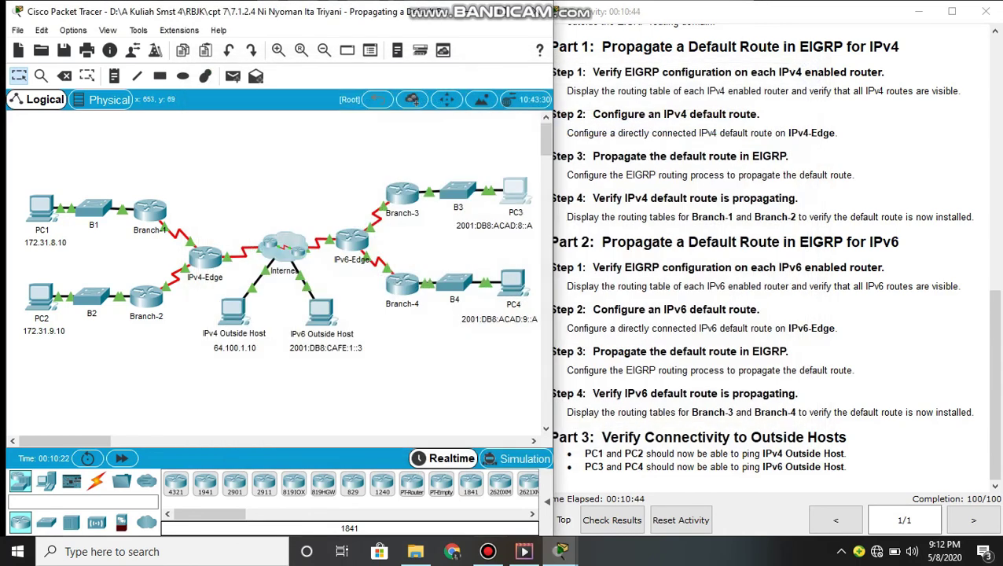
Step: Ping IPv6 Outside Host at 2001:DB8:CAFE:1::3 from PC4's Command Prompt, and minimize the PC4 window
left_click(513, 285)
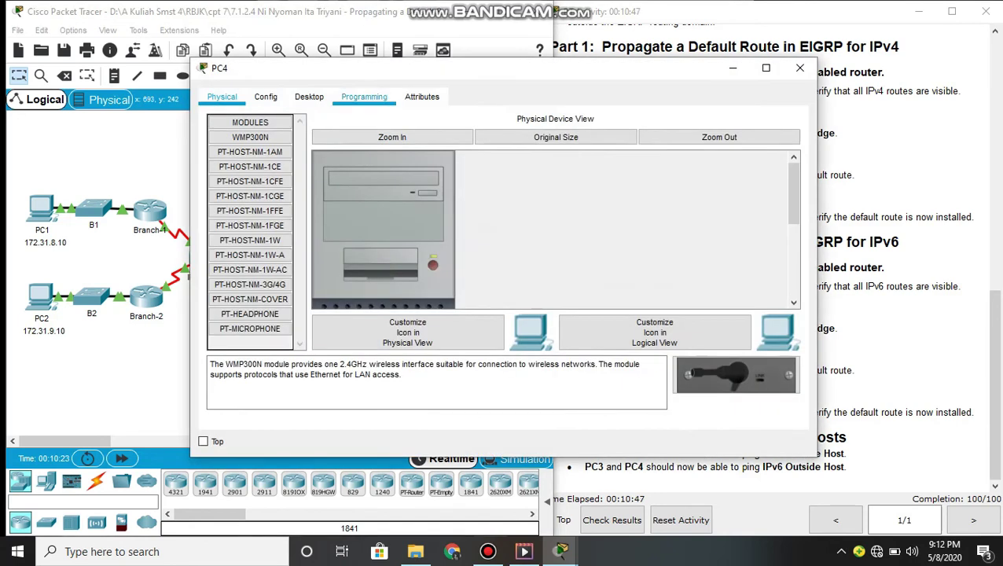
left_click(364, 96)
left_click(309, 96)
left_click(617, 158)
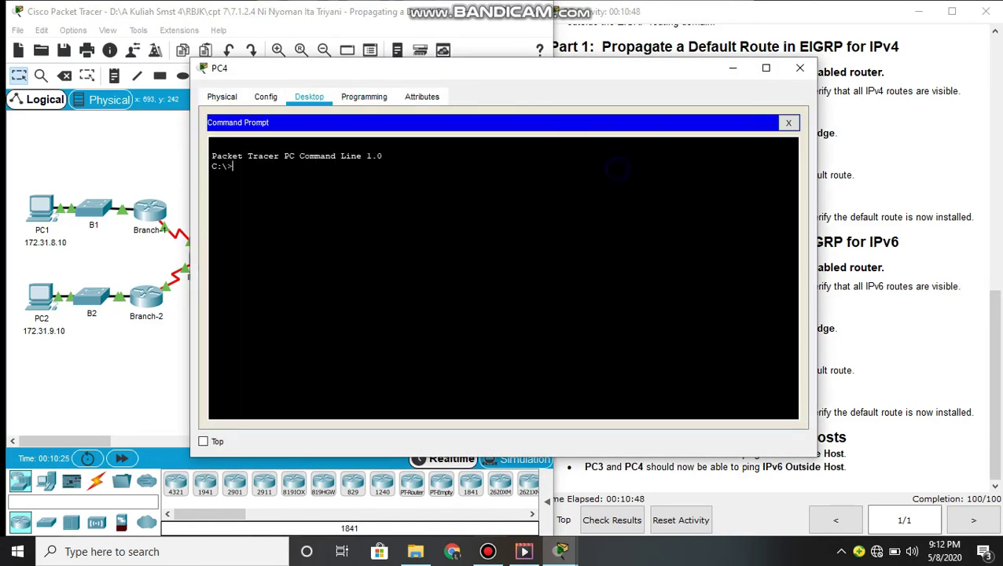
type("ping 2001:DB8:")
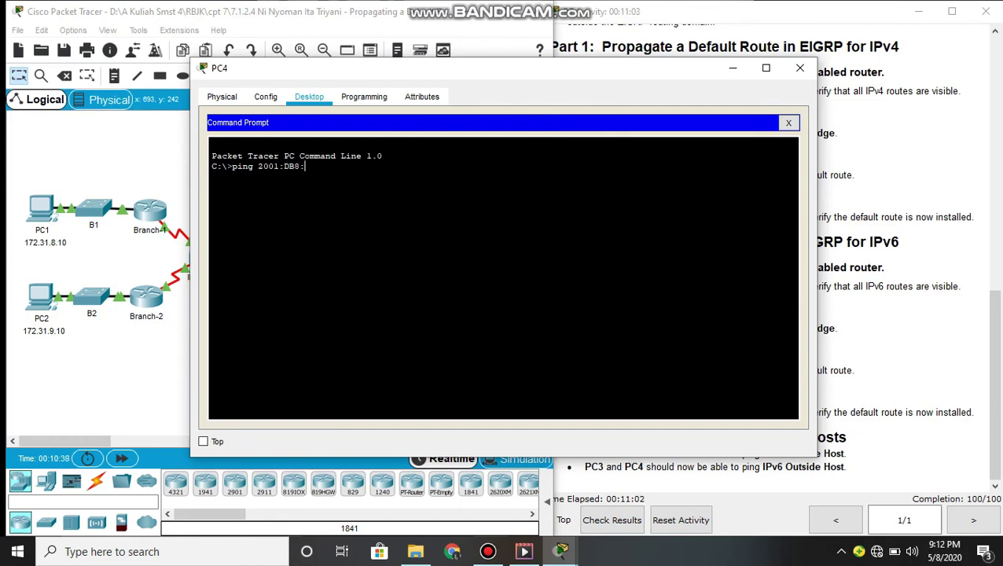
type("CAFE:1")
type("::3")
key("Return")
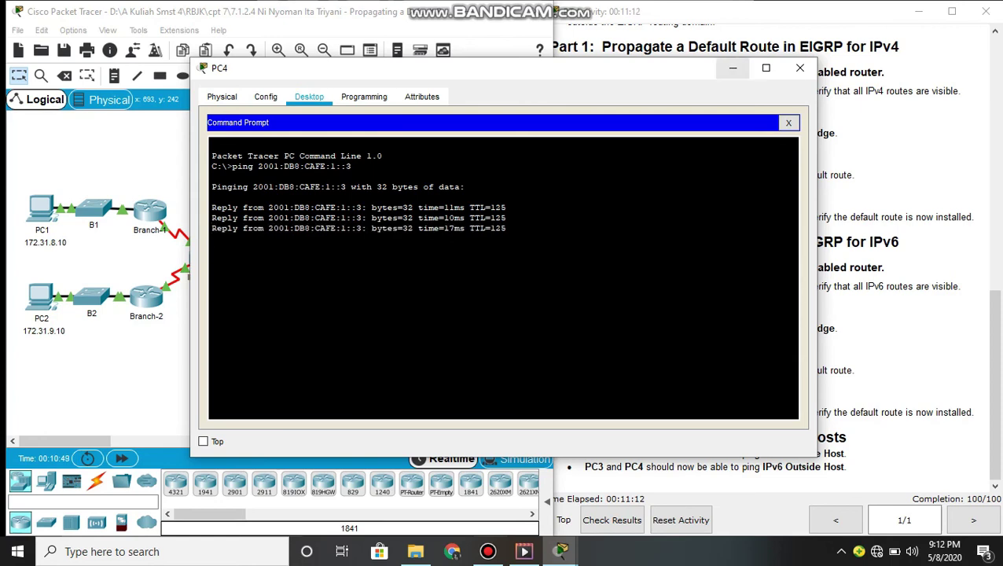
left_click(733, 68)
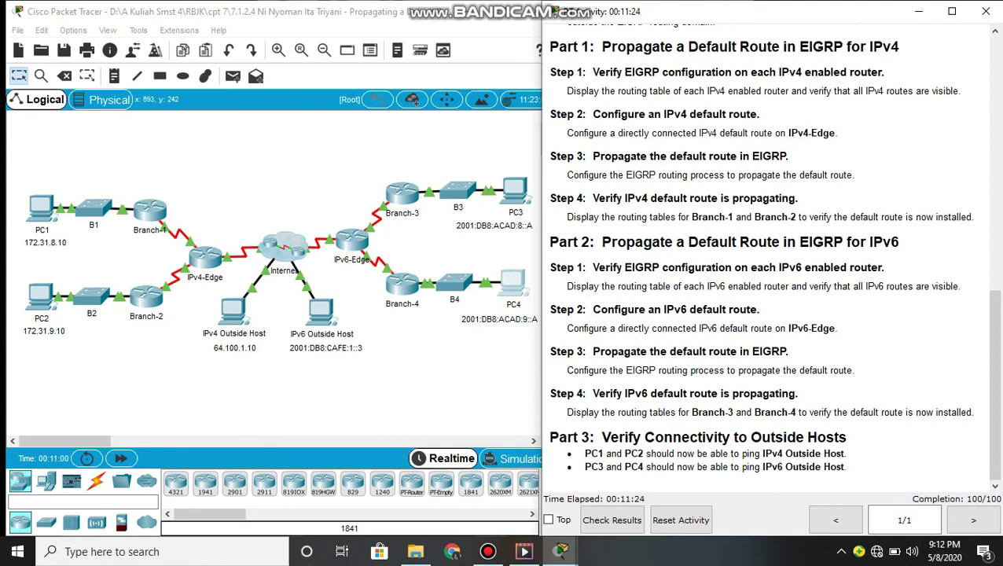
scroll(771, 259, "up", 10)
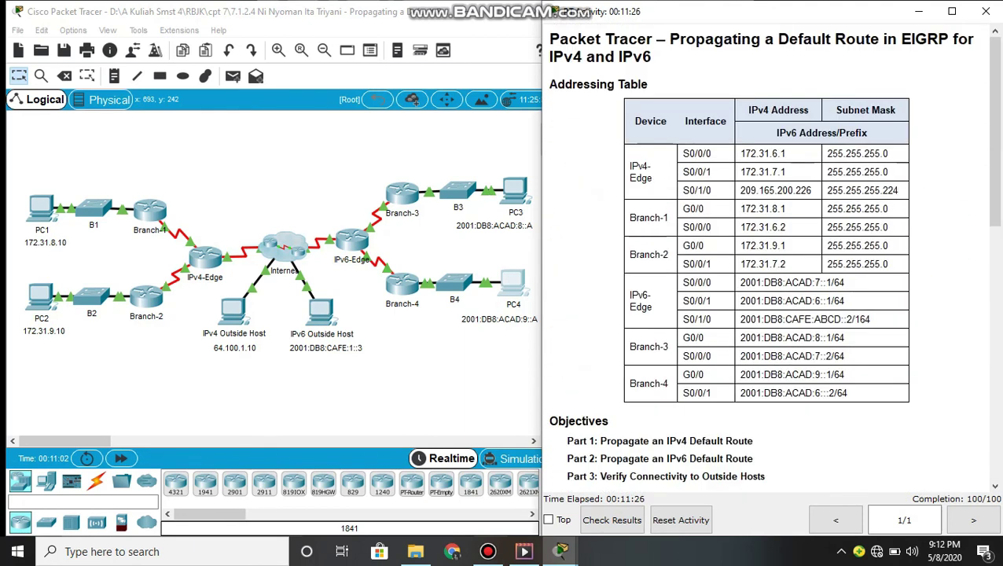
left_click(532, 409)
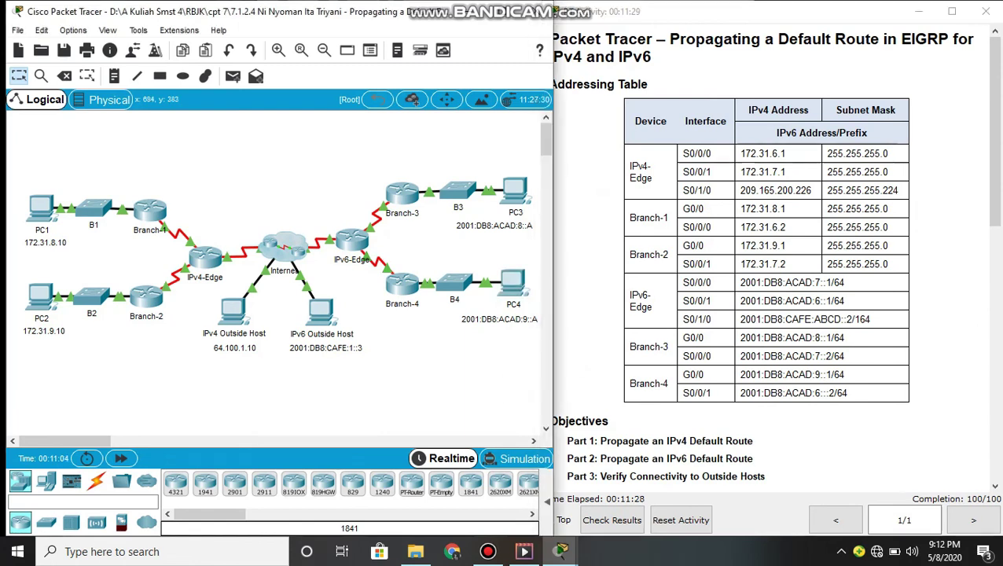